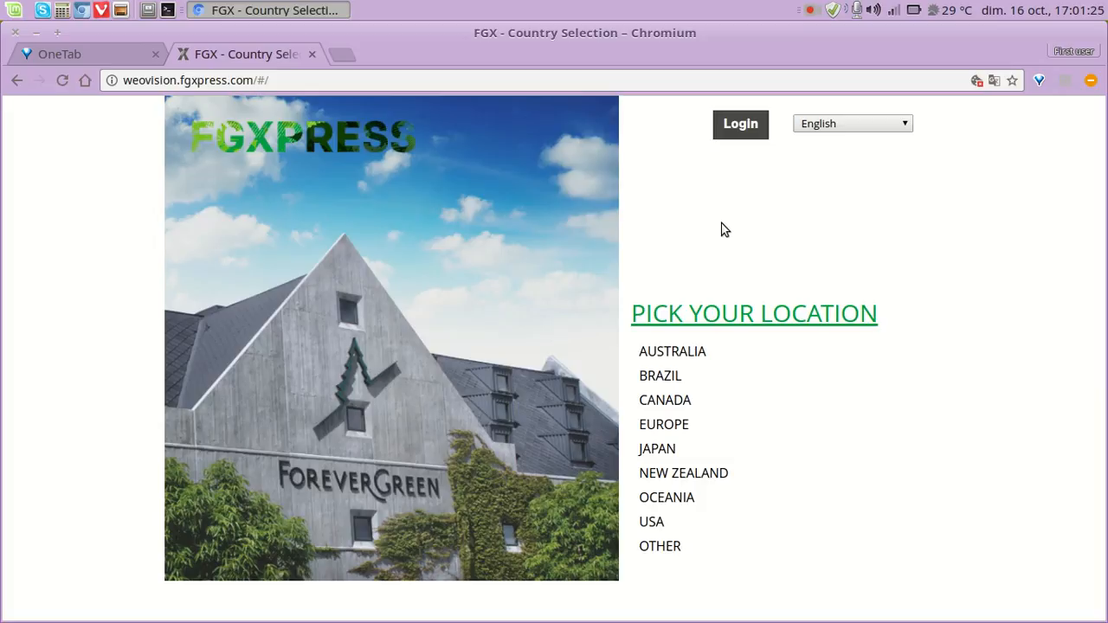
Switch the site language to Français and choose Europe as the location
left_click(292, 79)
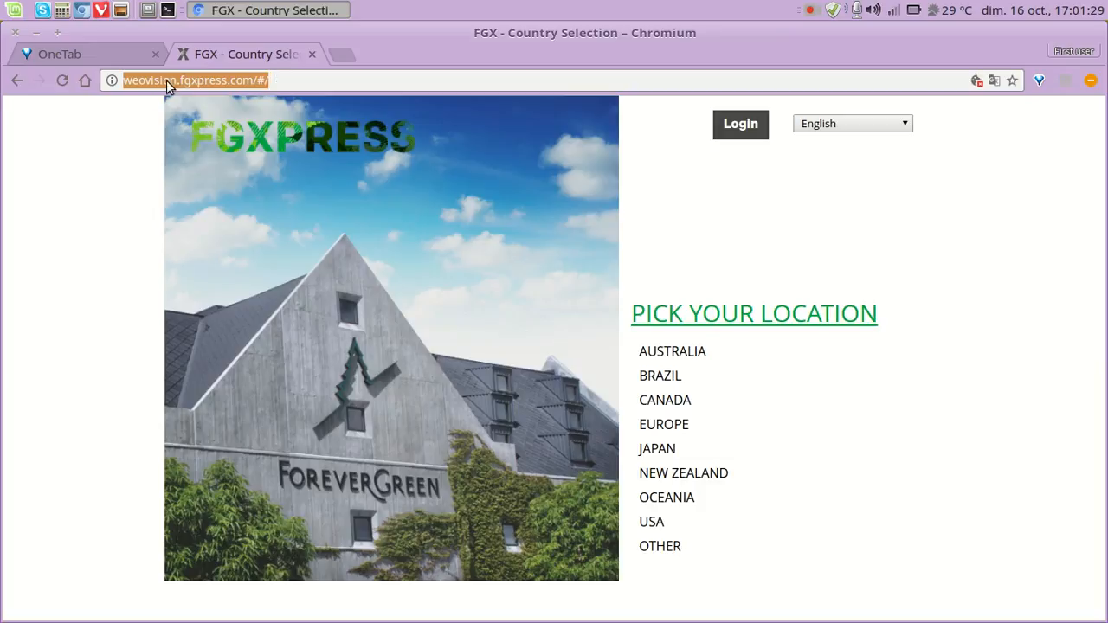
left_click(285, 82)
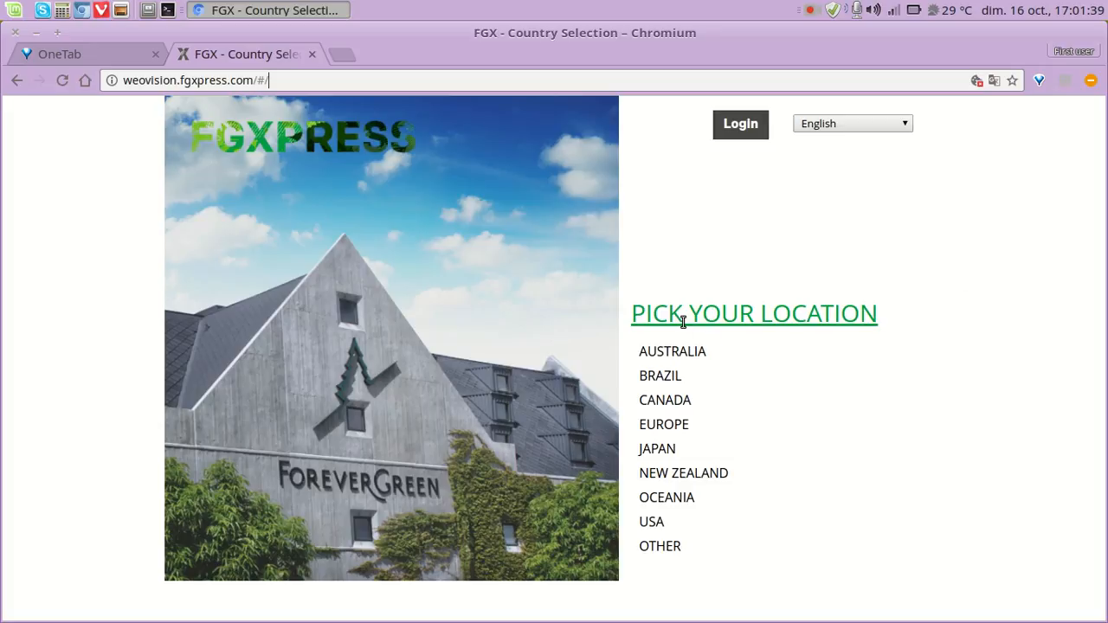
left_click(886, 128)
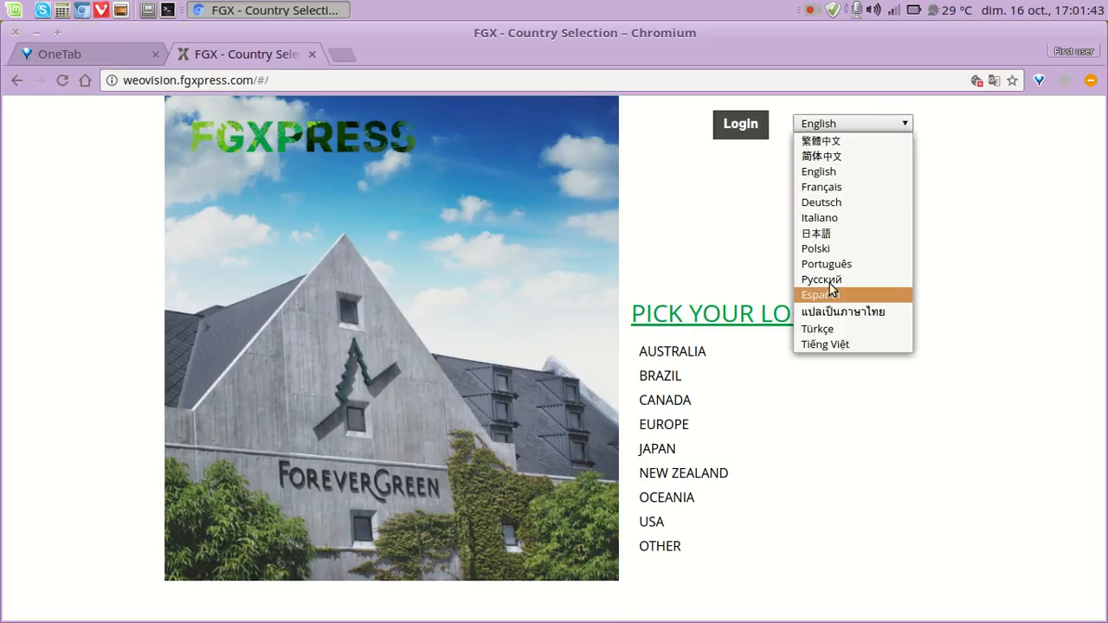
left_click(827, 188)
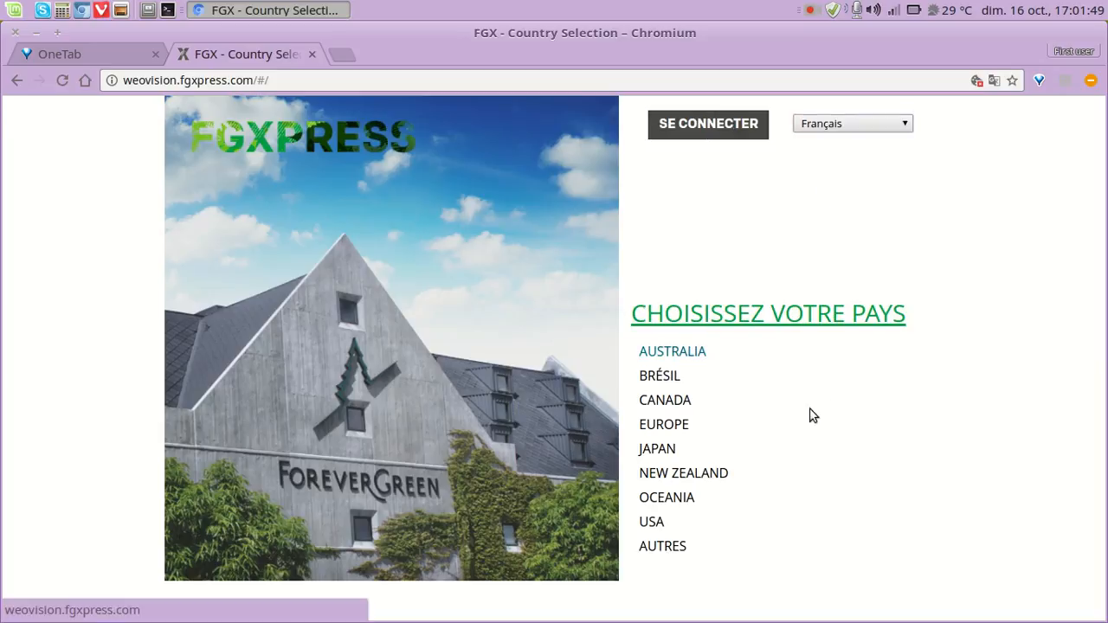
left_click(660, 425)
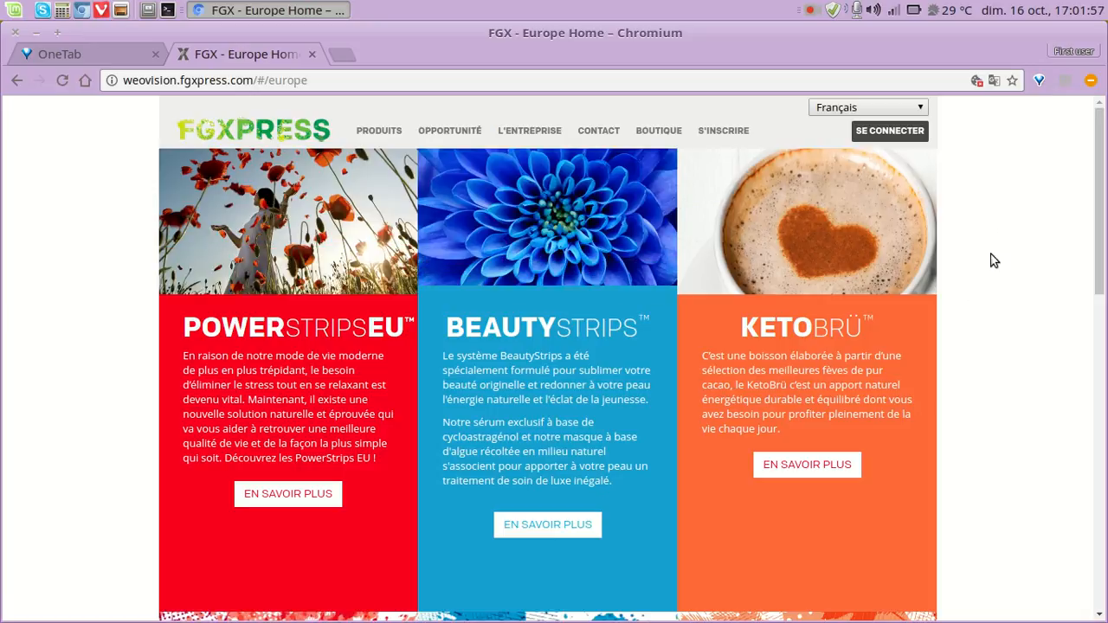
Look over the Europe home page and open its sign-up page (S'INSCRIRE)
scroll(1008, 253, "down", 1)
scroll(975, 300, "down", 6)
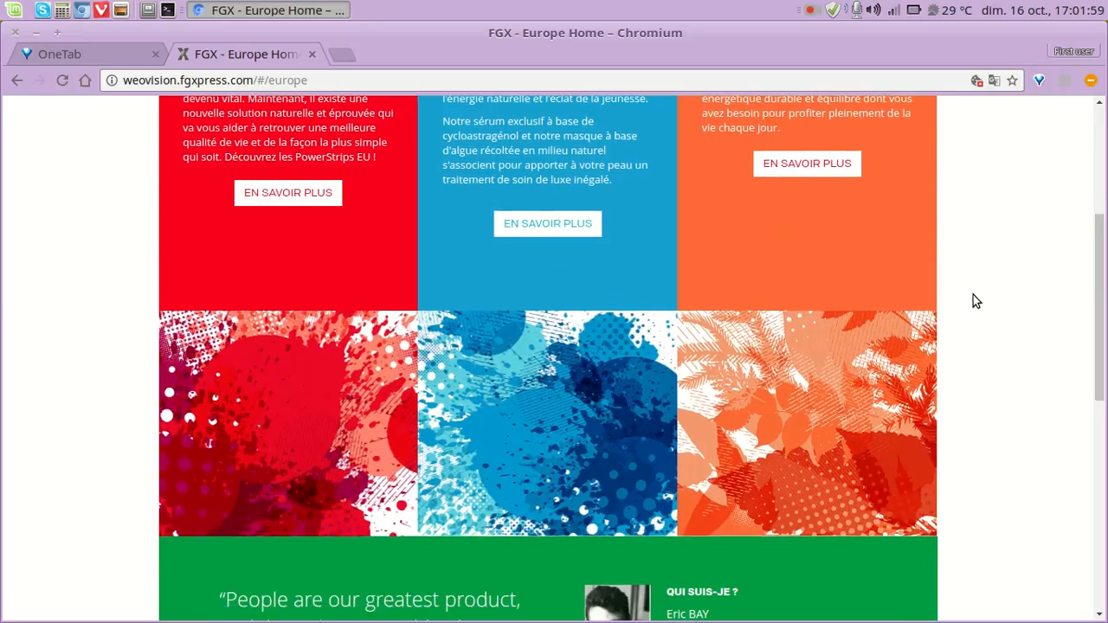
scroll(975, 300, "up", 7)
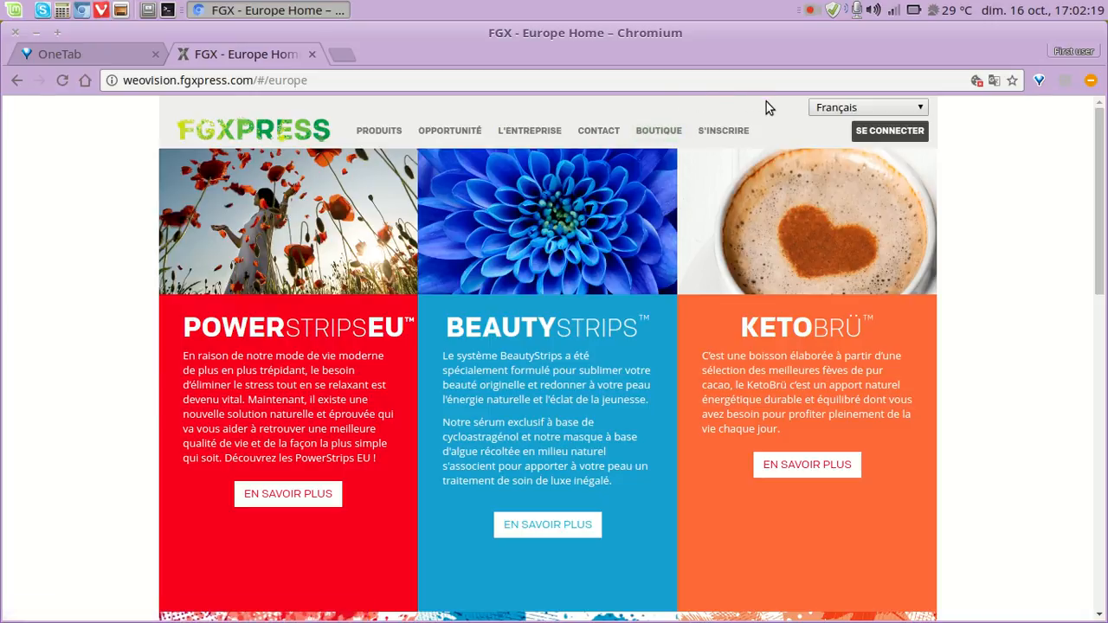
left_click(723, 135)
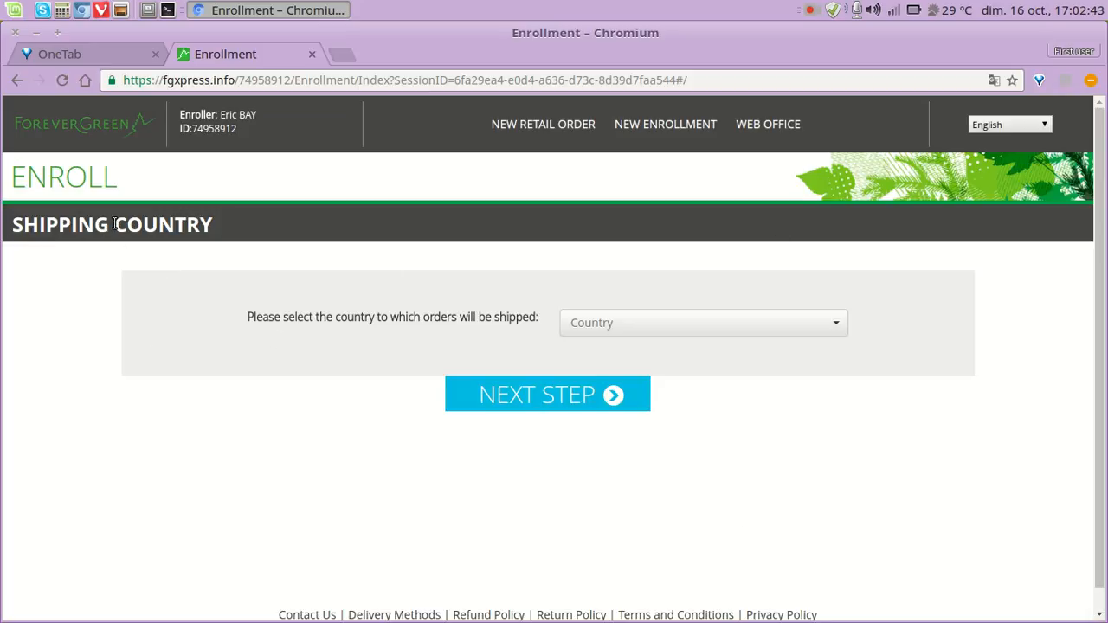
Set the shipping country to France and continue to the initial order
left_click_drag(12, 223, 231, 230)
left_click(158, 292)
left_click(838, 325)
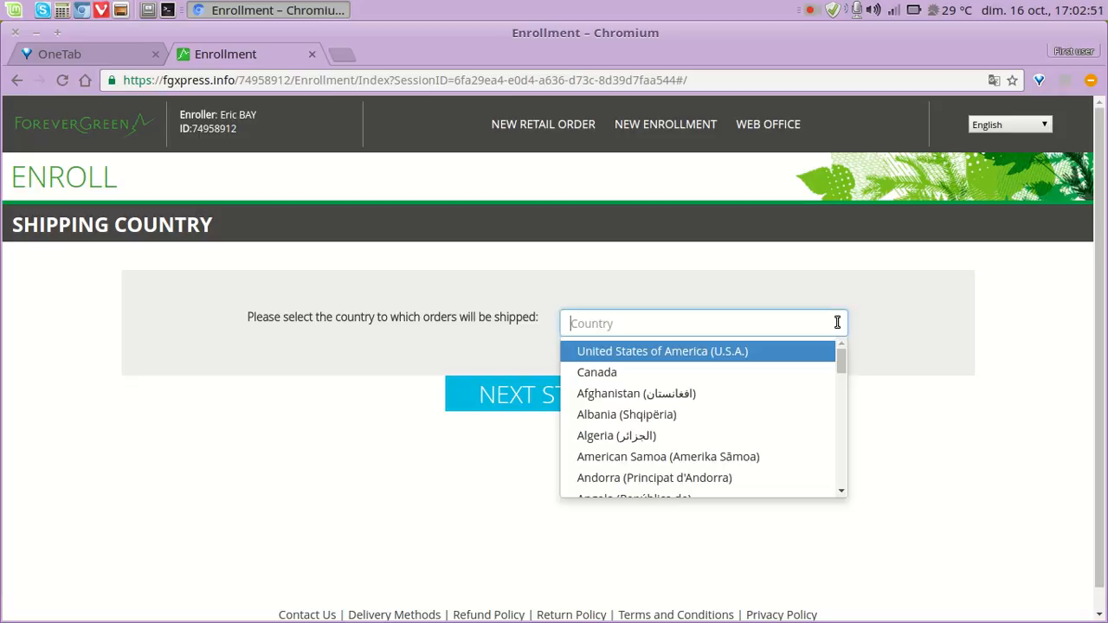
type("france")
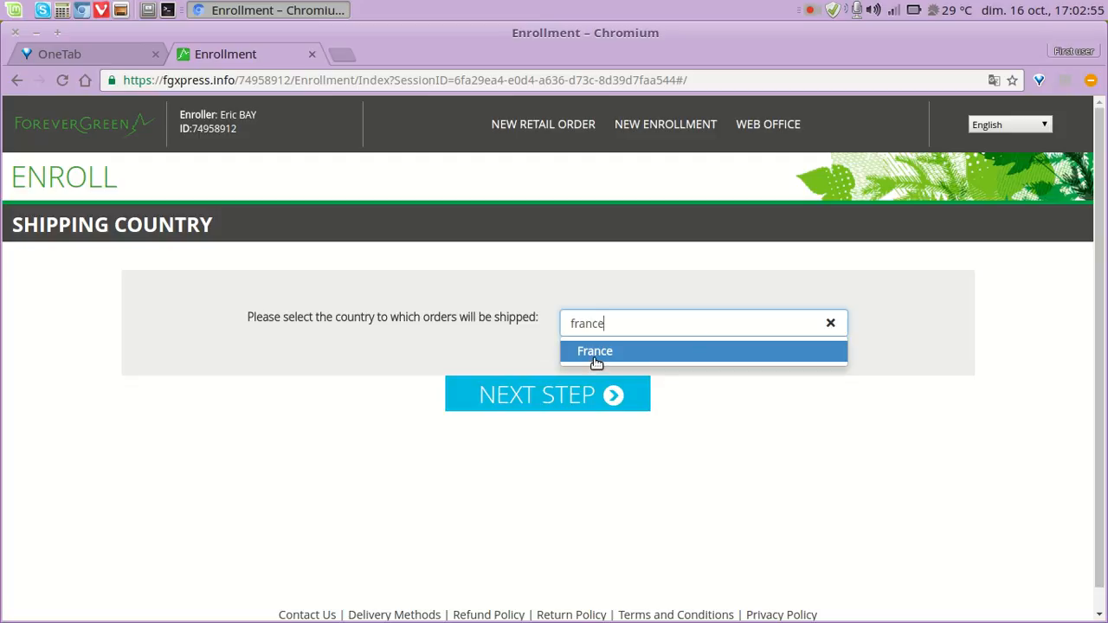
left_click(596, 355)
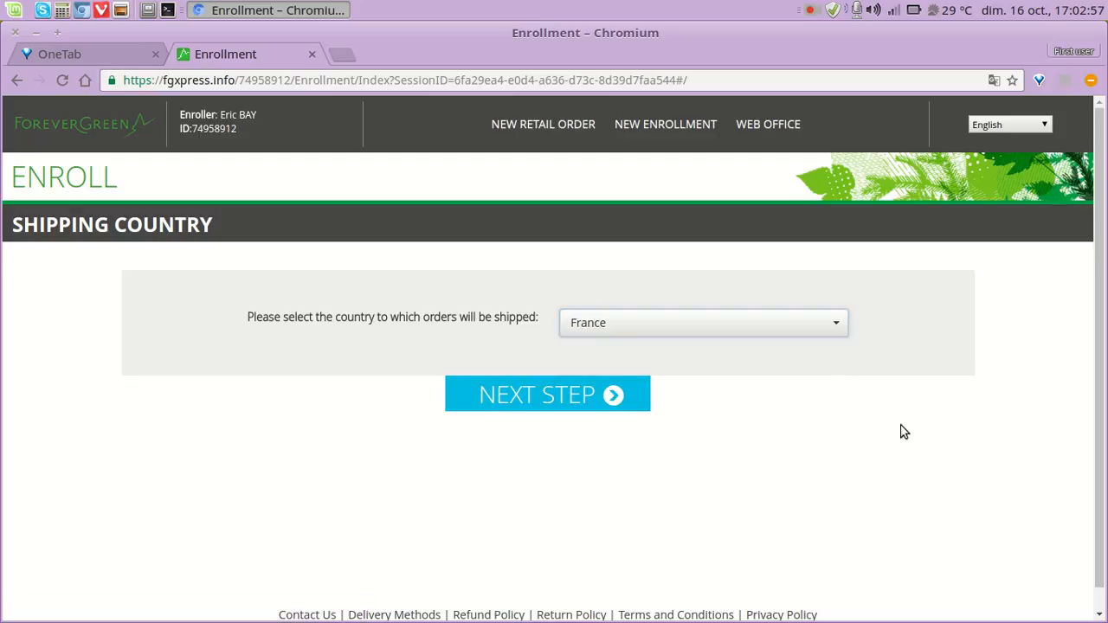
left_click(611, 397)
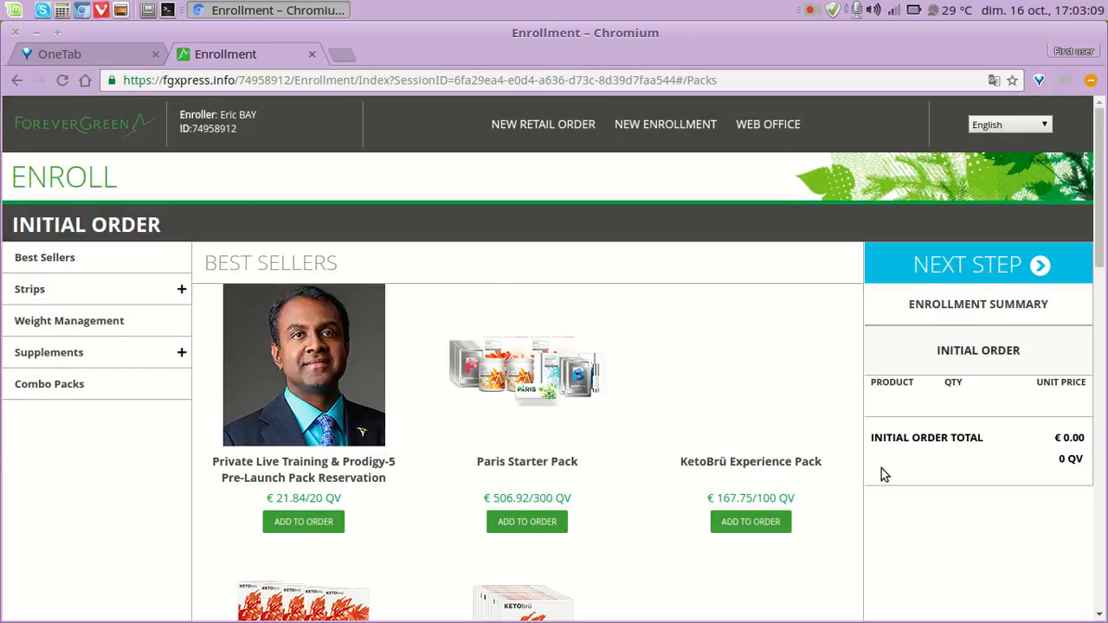
Look through the best-seller packs offered for the initial order
scroll(217, 495, "down", 4)
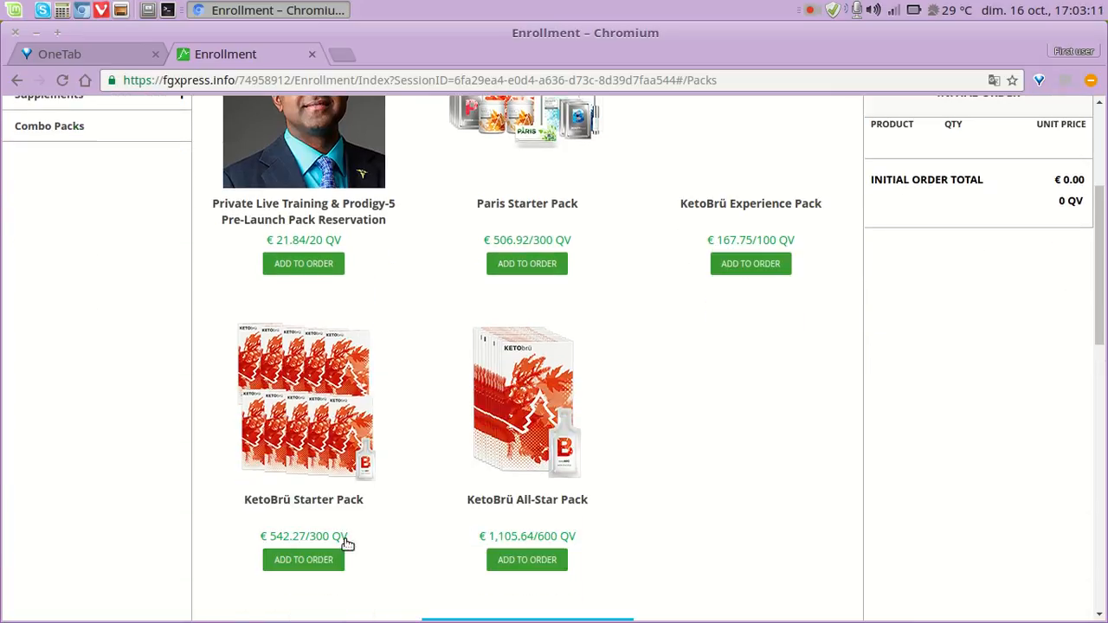
scroll(774, 508, "down", 5)
scroll(195, 401, "up", 3)
scroll(196, 401, "up", 5)
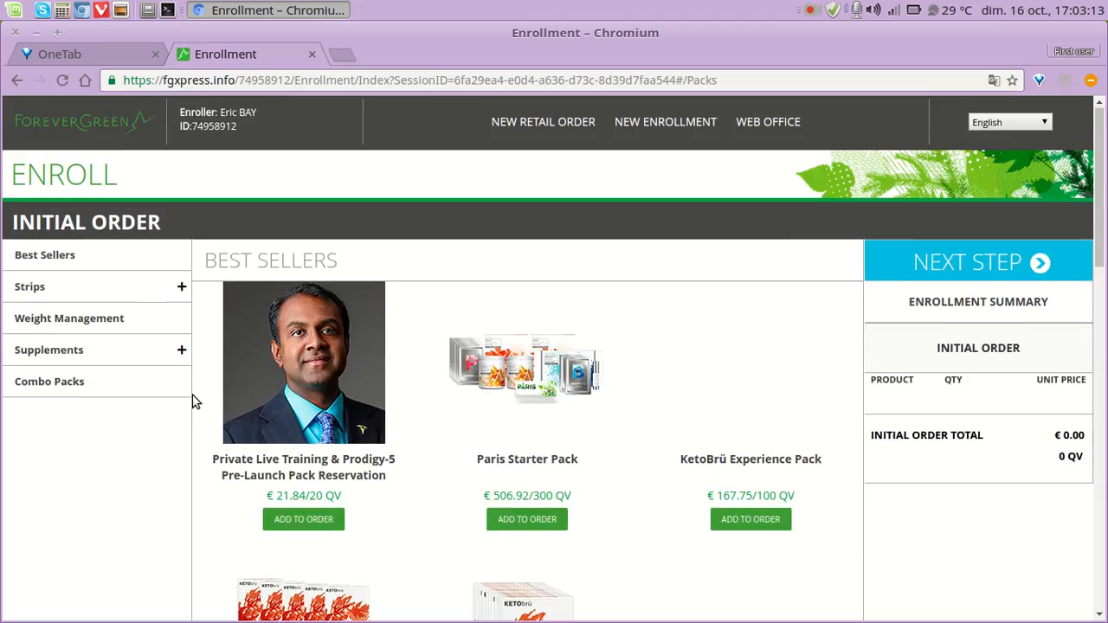
scroll(747, 359, "down", 2)
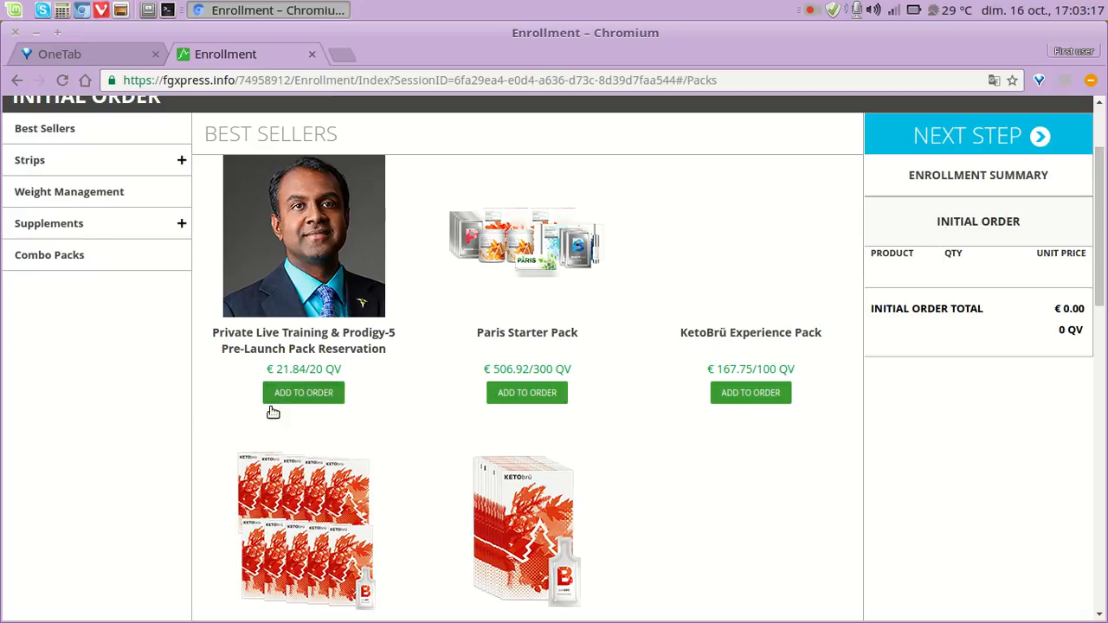
scroll(404, 430, "up", 1)
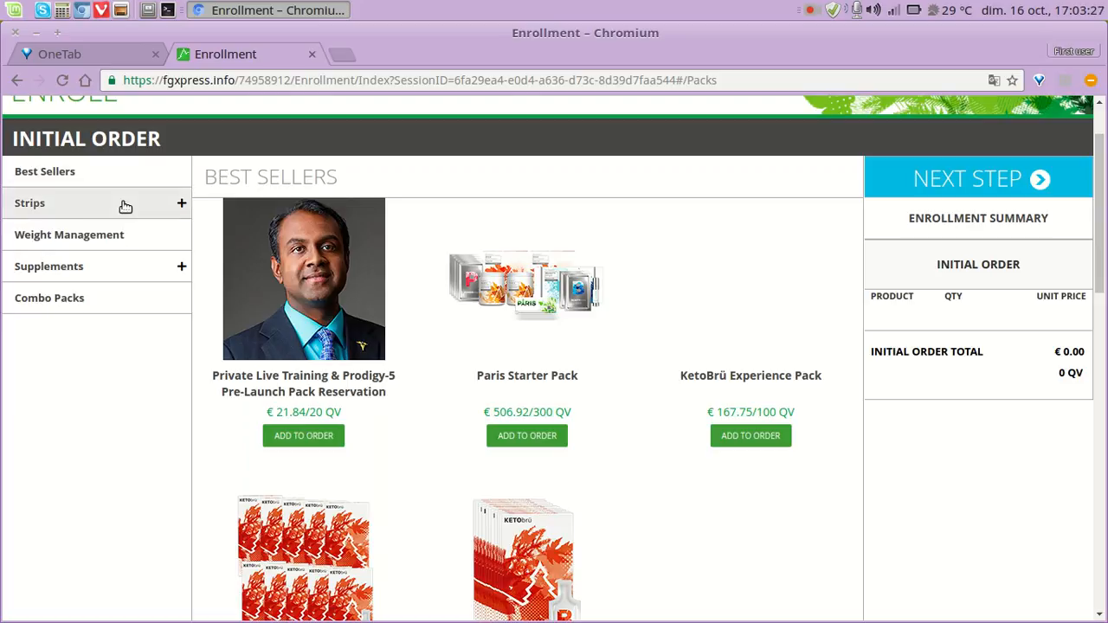
Expand the Strips and Supplements product categories and view the Weight Management products
left_click(181, 202)
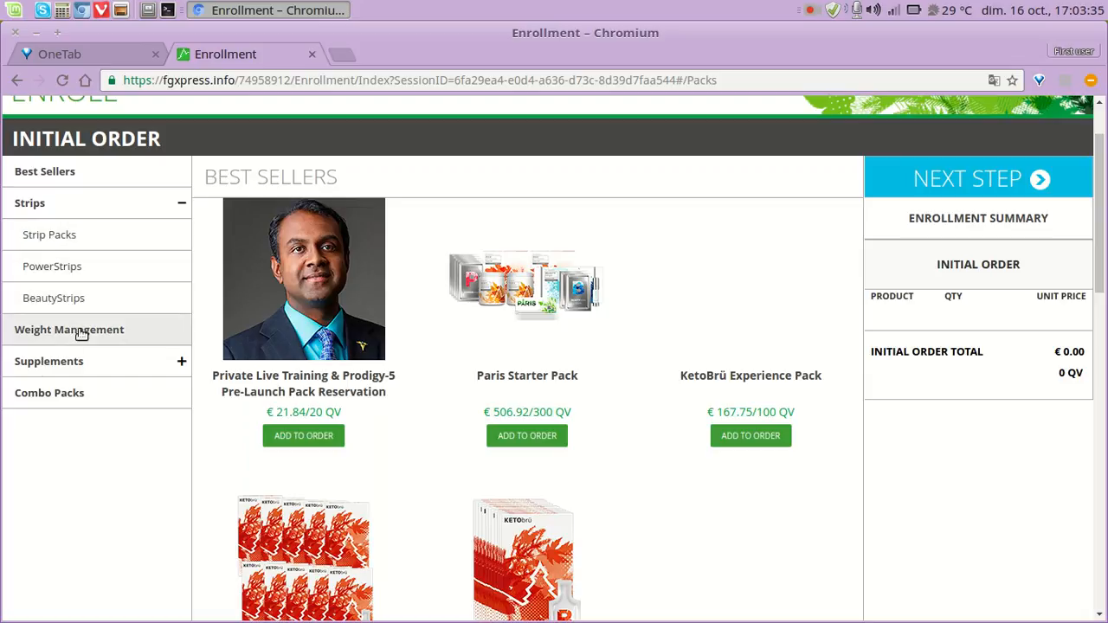
left_click(173, 363)
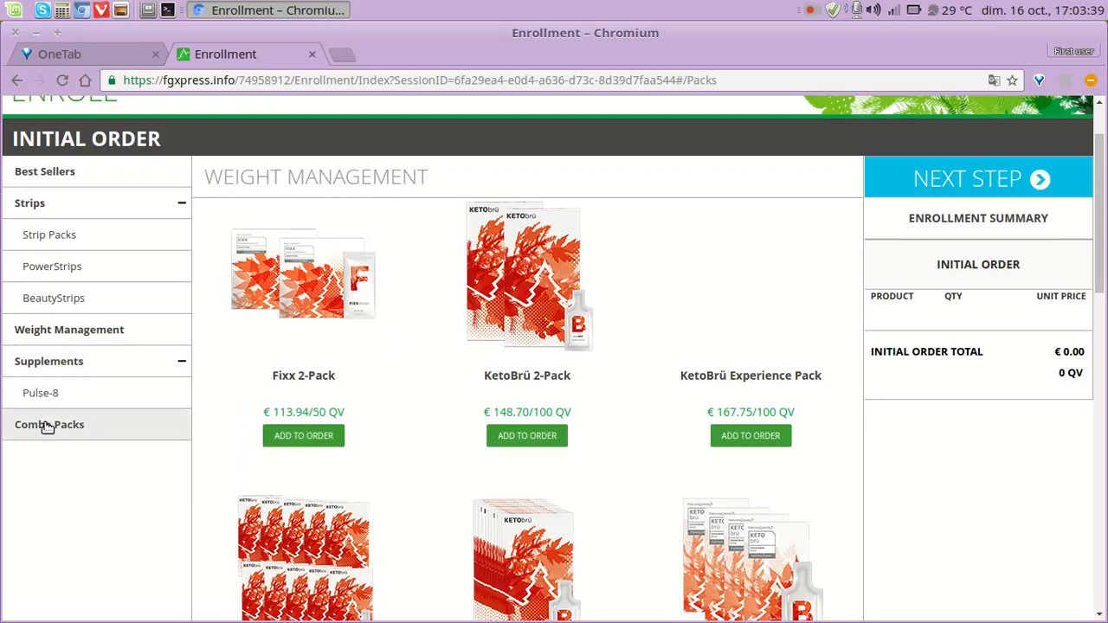
scroll(627, 485, "down", 3)
scroll(208, 396, "up", 4)
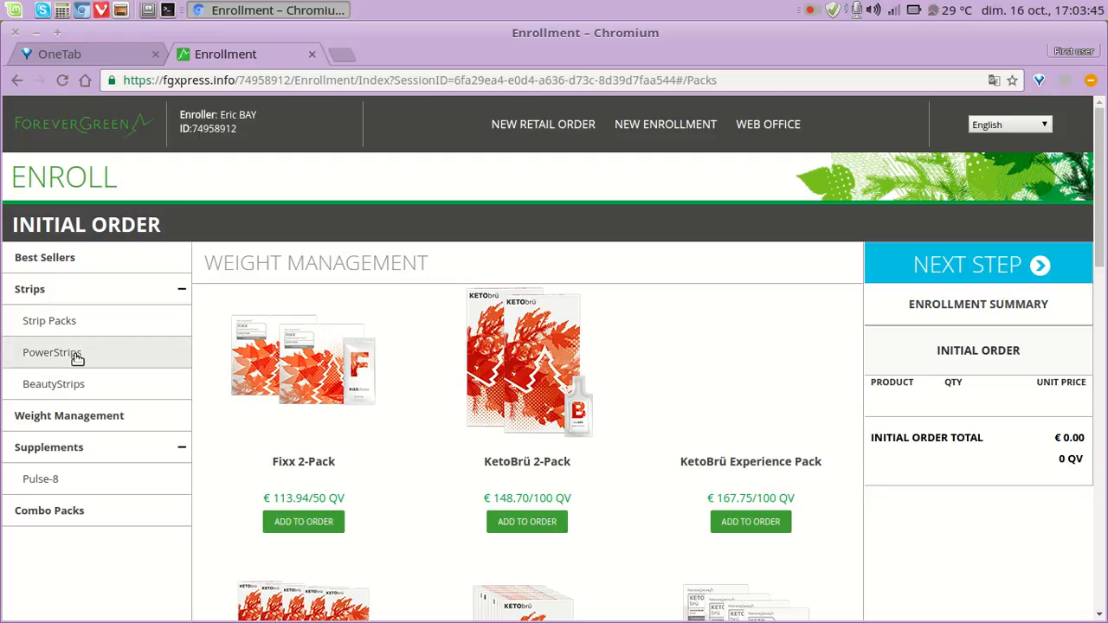
Browse the PowerStrips category and add one PowerStrips 2-Pack to the initial order
left_click(76, 357)
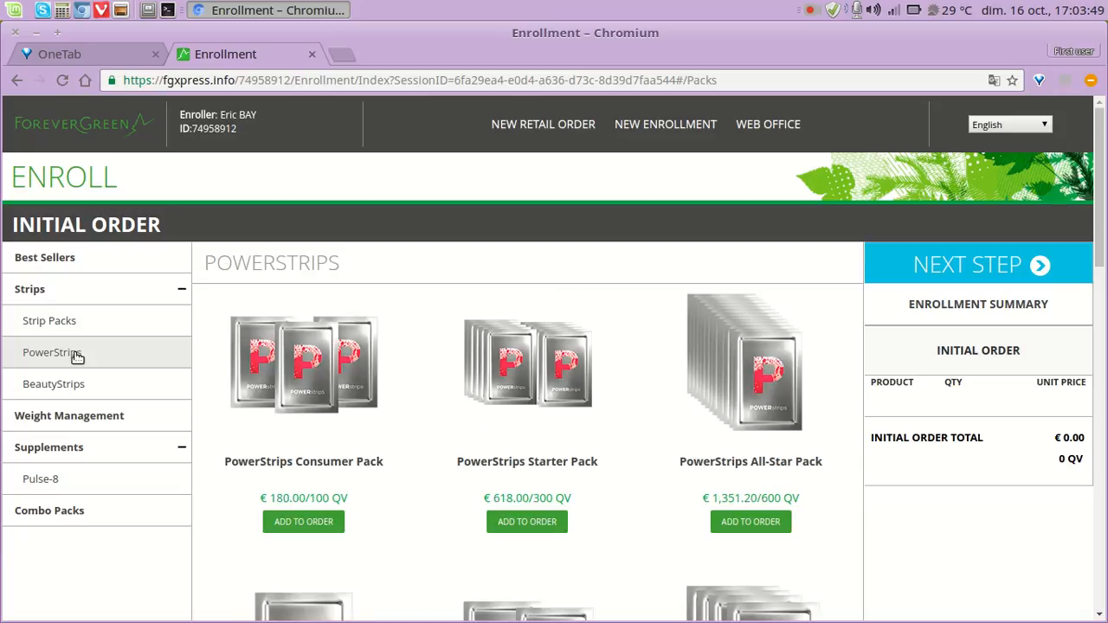
scroll(653, 354, "down", 1)
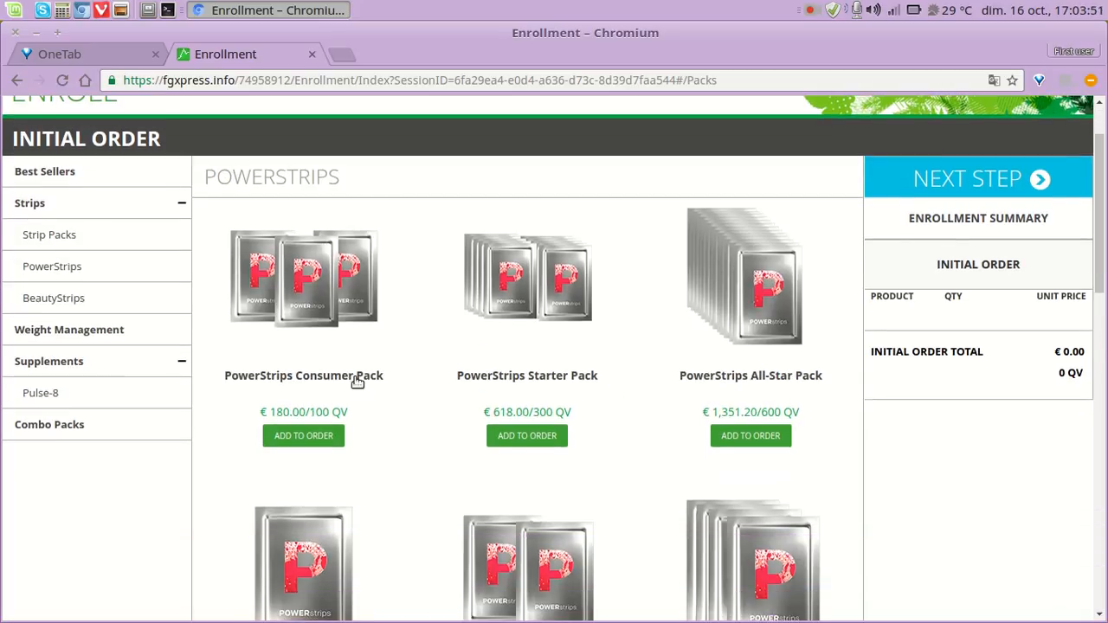
scroll(651, 298, "down", 3)
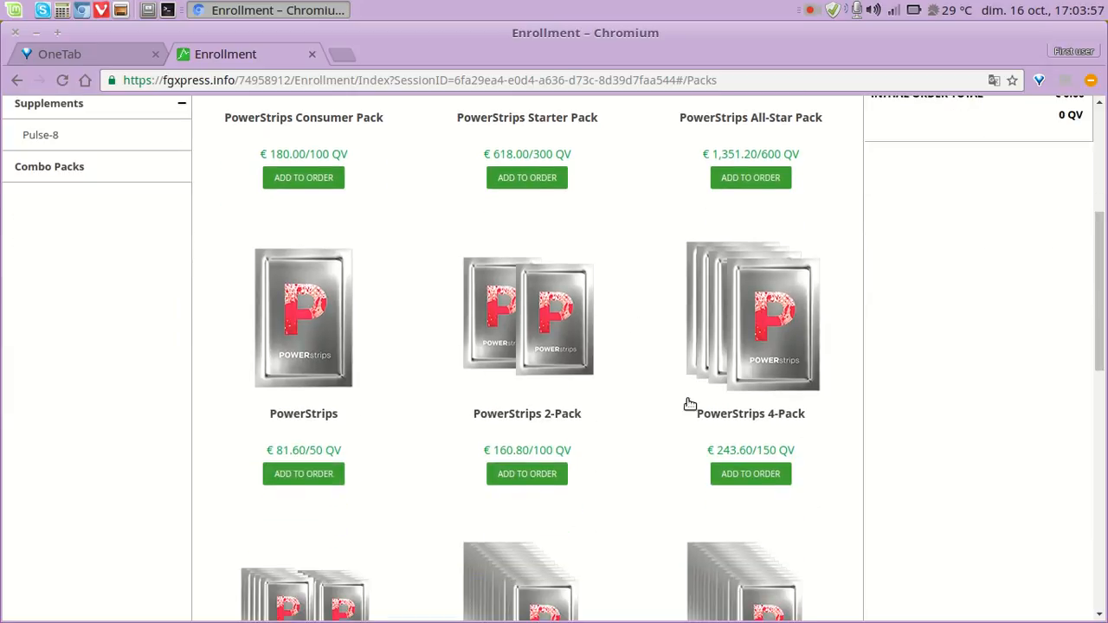
scroll(632, 388, "down", 1)
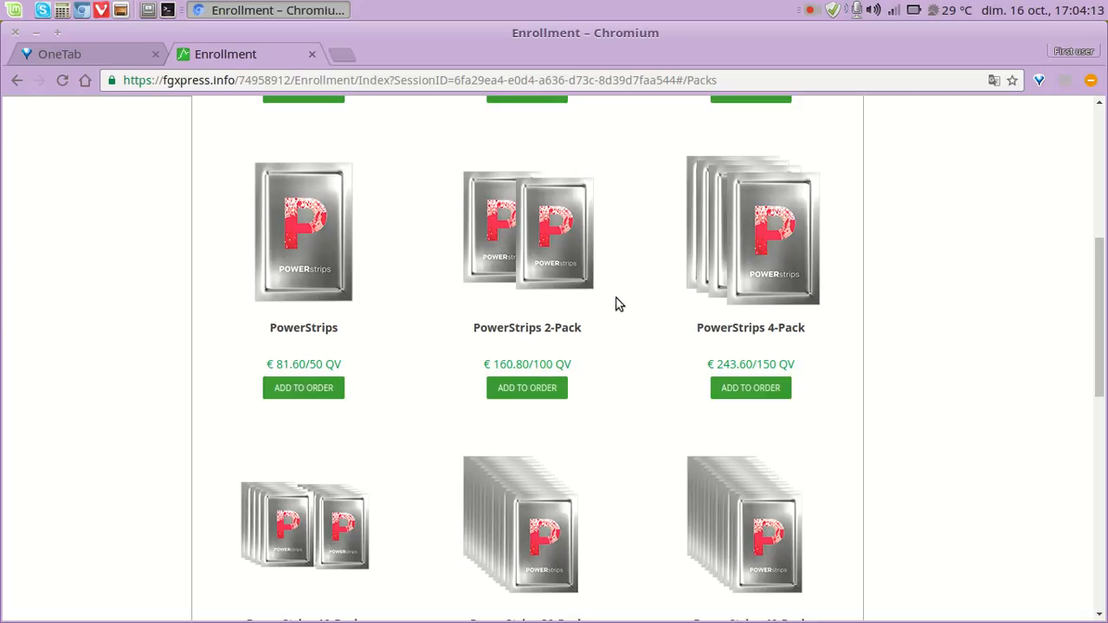
scroll(629, 276, "up", 2)
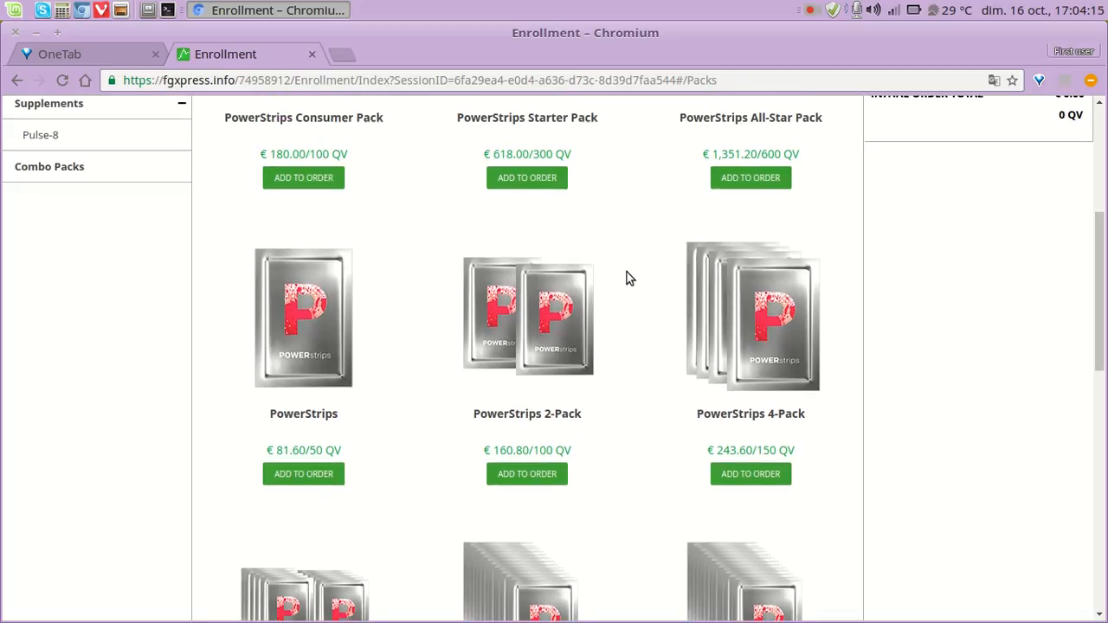
scroll(628, 277, "down", 2)
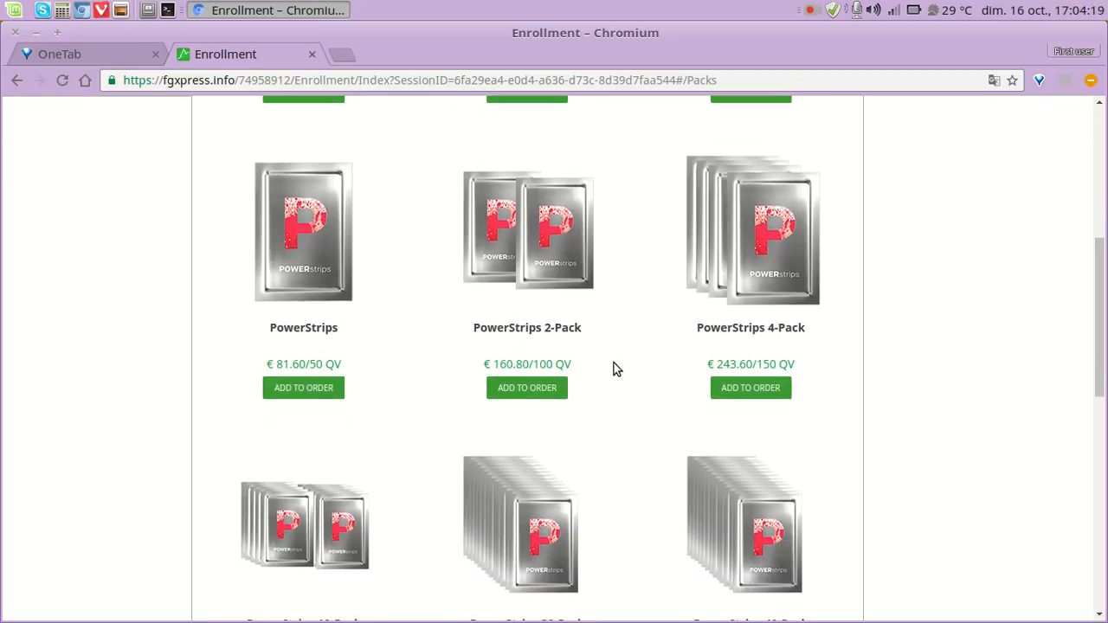
scroll(547, 242, "up", 1)
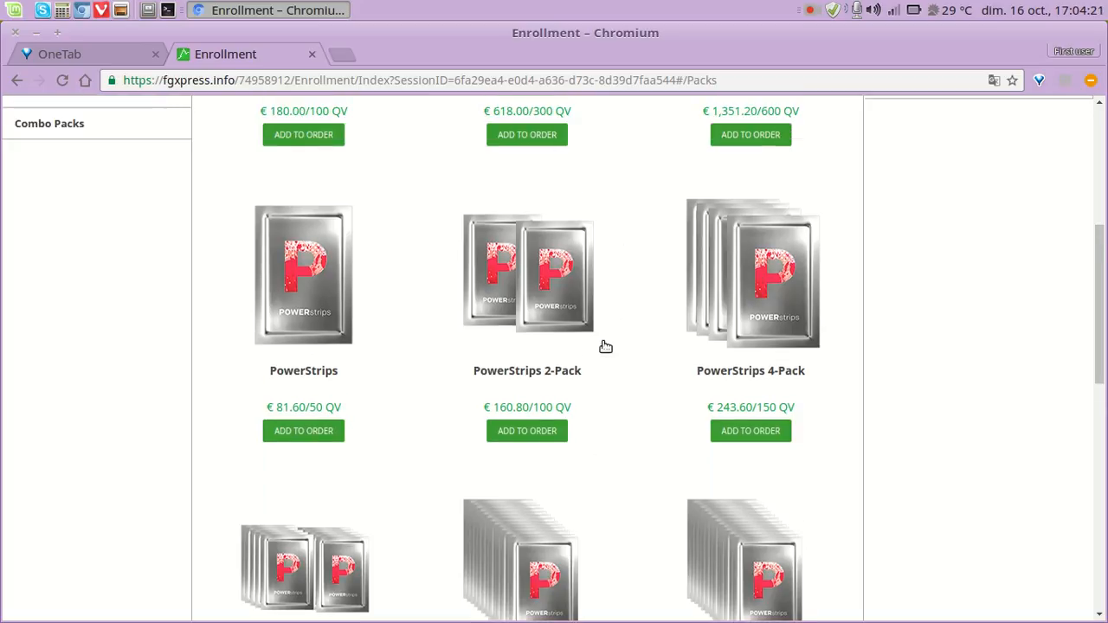
left_click(522, 433)
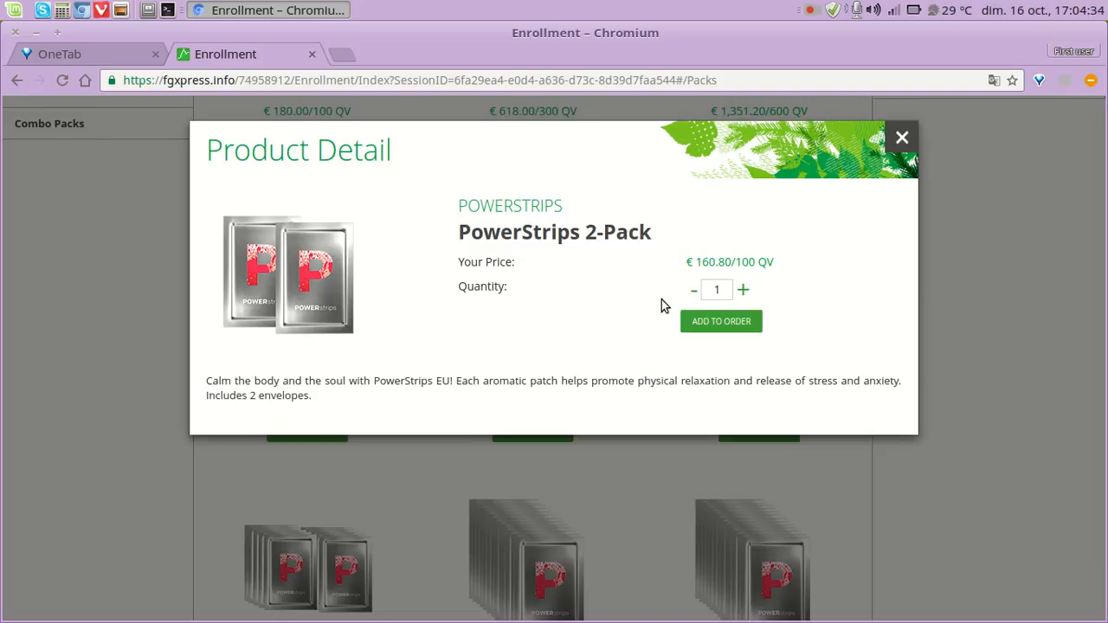
left_click(727, 322)
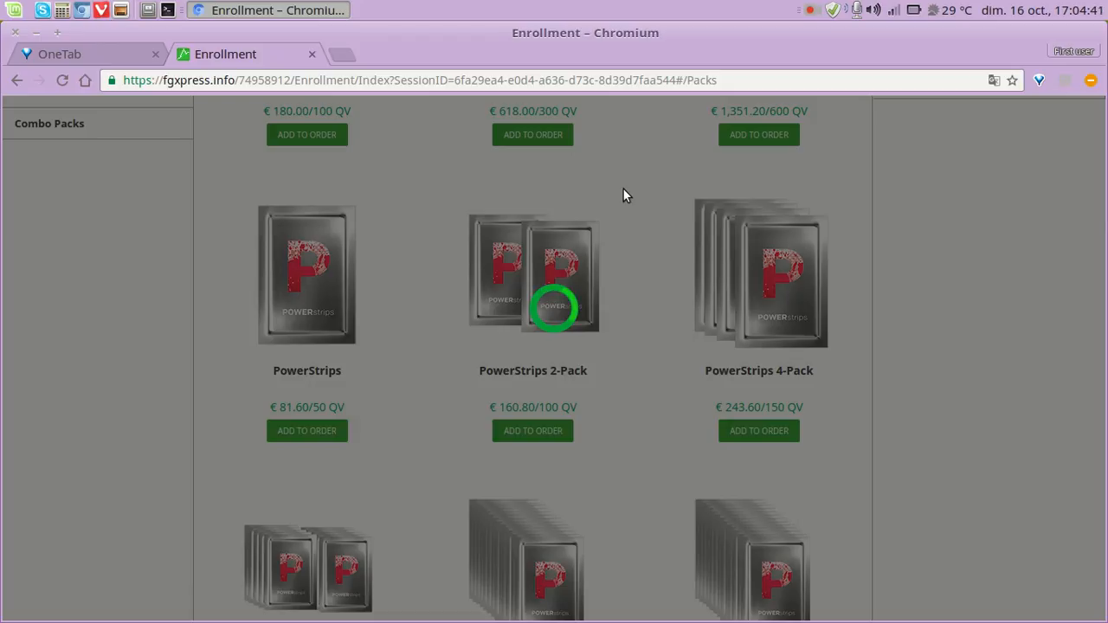
Review the initial order summary and the rest of the PowerStrips packs
scroll(991, 407, "up", 4)
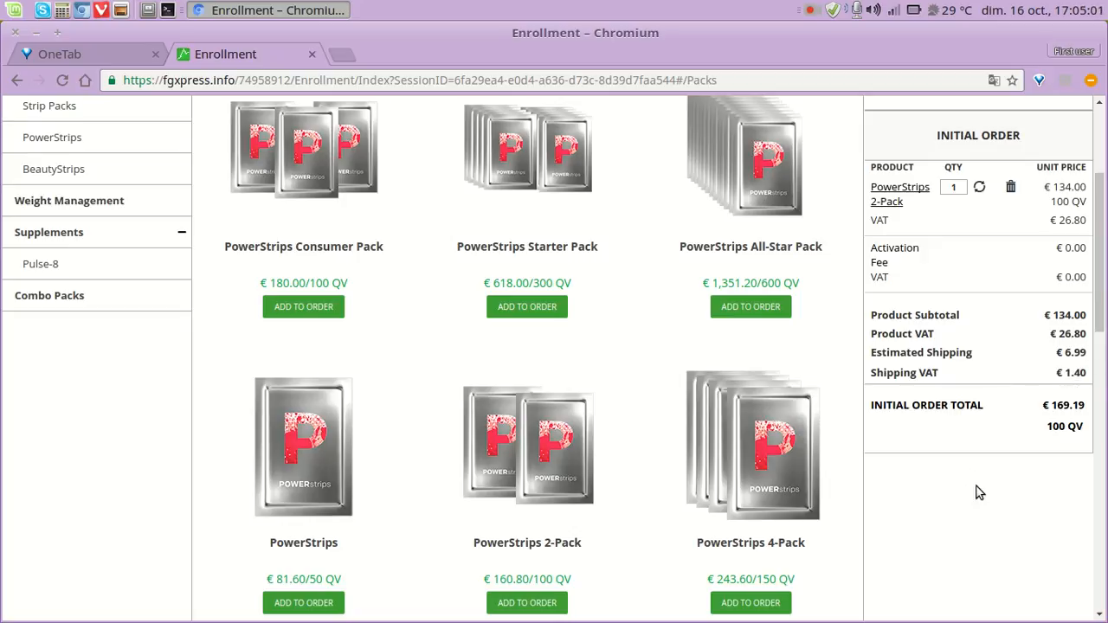
scroll(1004, 346, "up", 5)
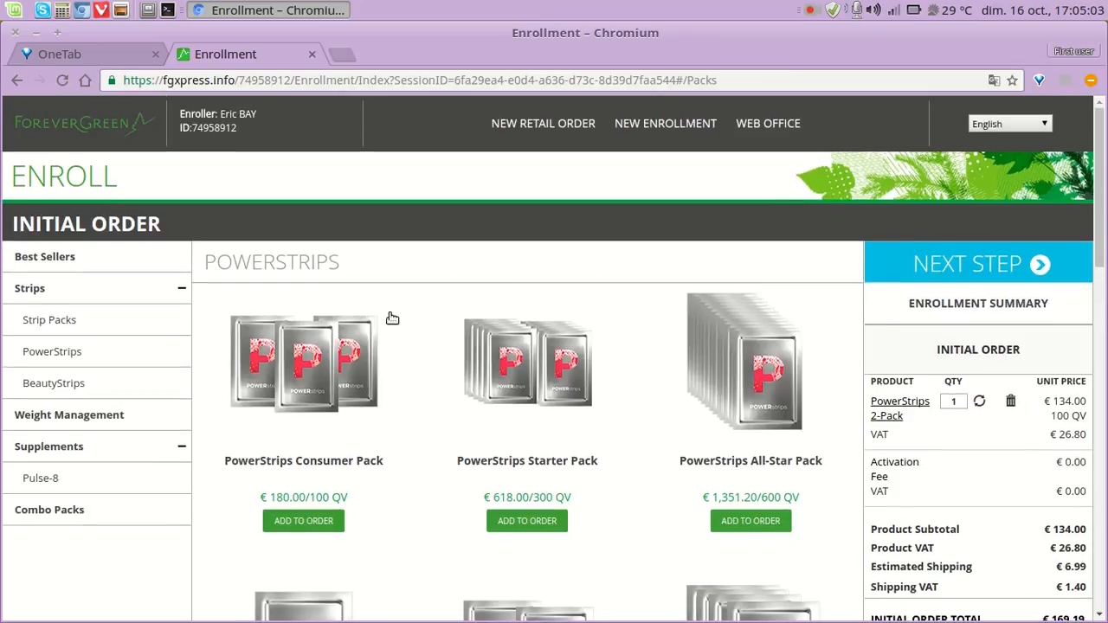
scroll(964, 273, "down", 4)
scroll(908, 393, "up", 1)
scroll(739, 323, "down", 6)
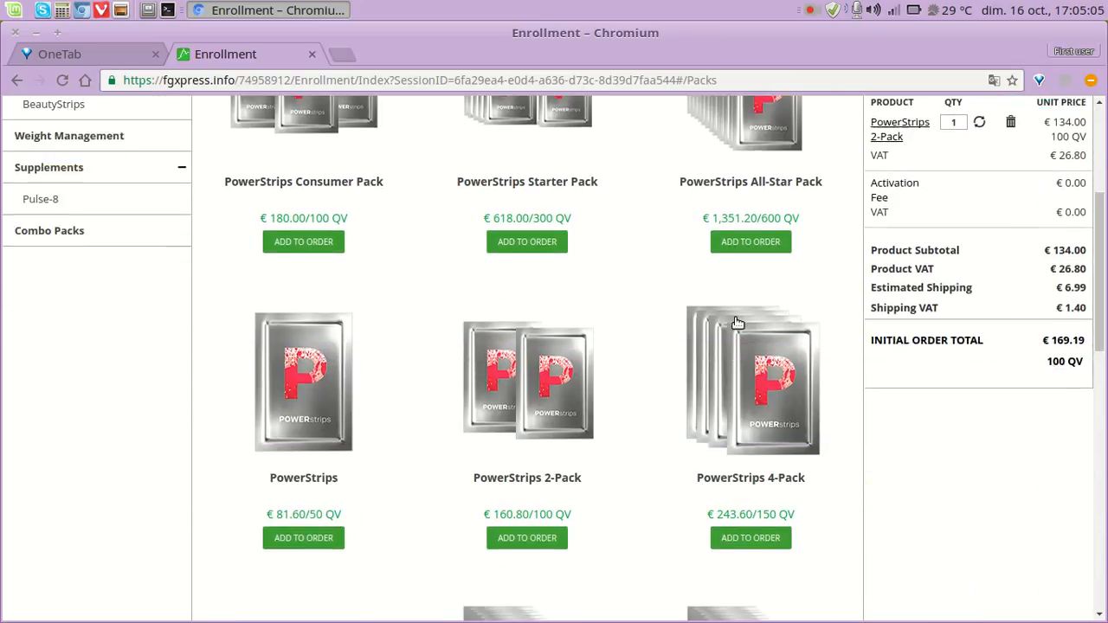
scroll(739, 323, "down", 3)
scroll(735, 400, "up", 2)
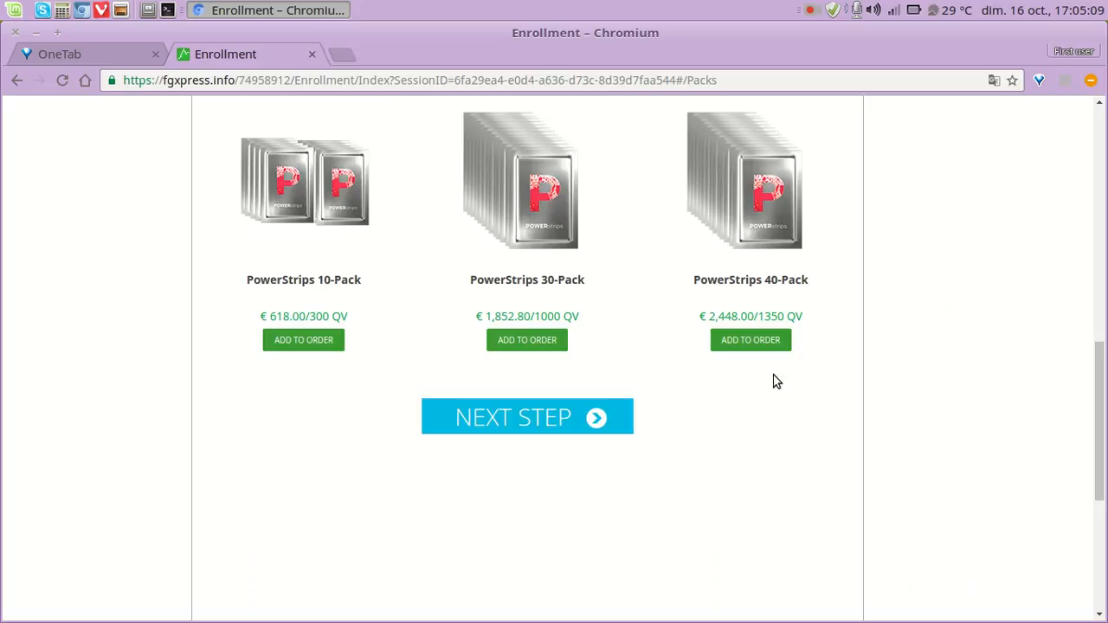
Continue from the initial order to the Autoship order and look at the products offered there
scroll(611, 426, "up", 1)
scroll(612, 426, "up", 13)
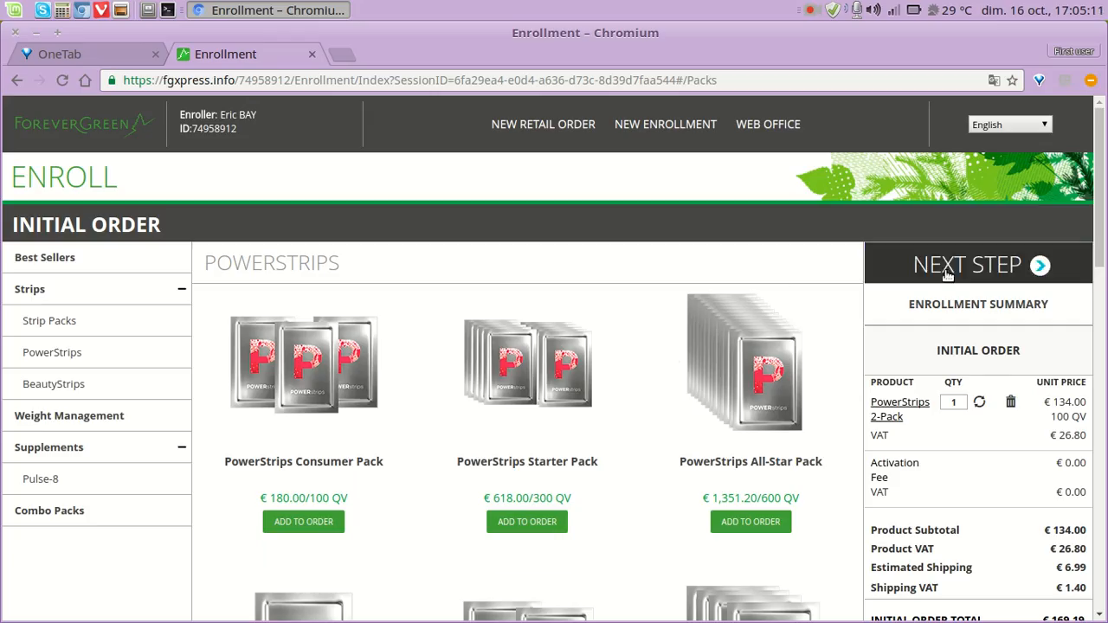
left_click(953, 271)
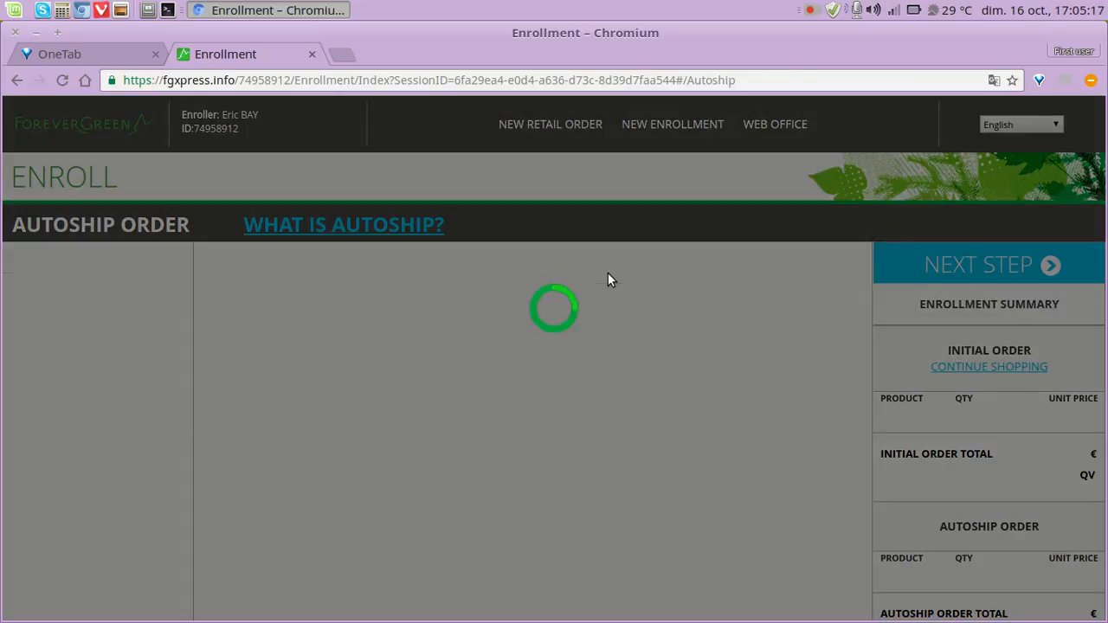
scroll(632, 389, "down", 5)
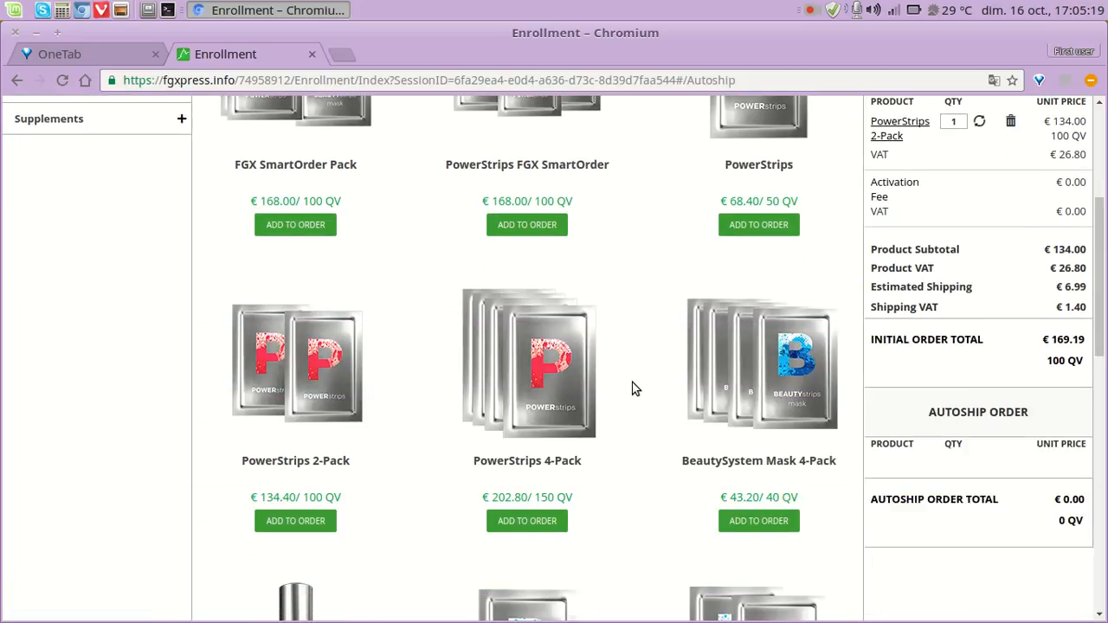
Review the initial and Autoship order totals in the enrollment summary and look through the Autoship products
scroll(1034, 363, "up", 3)
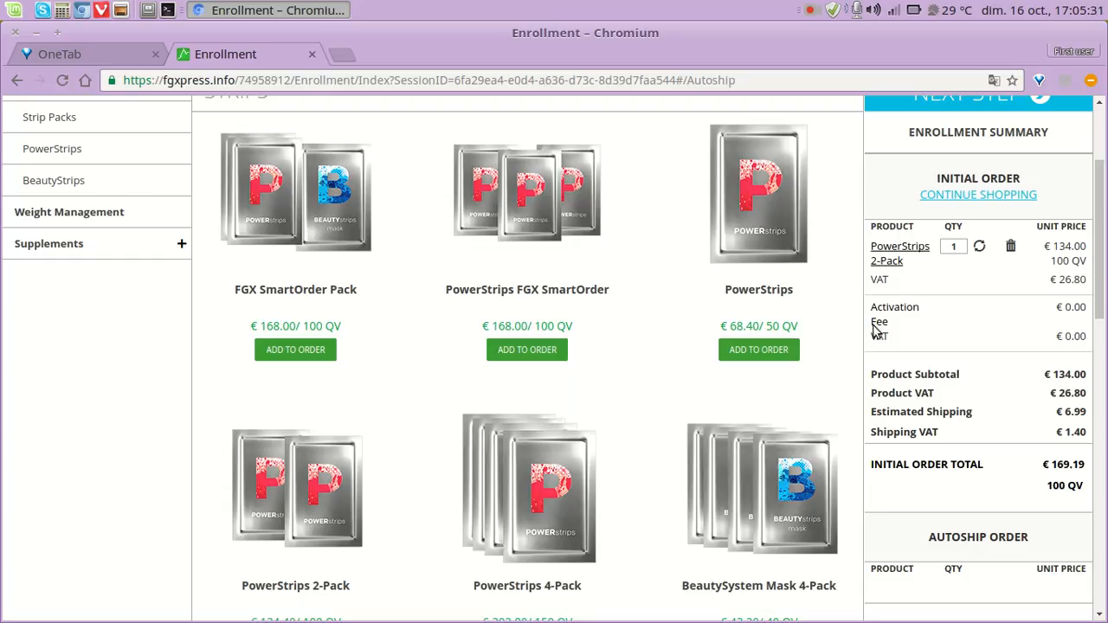
scroll(1065, 346, "down", 2)
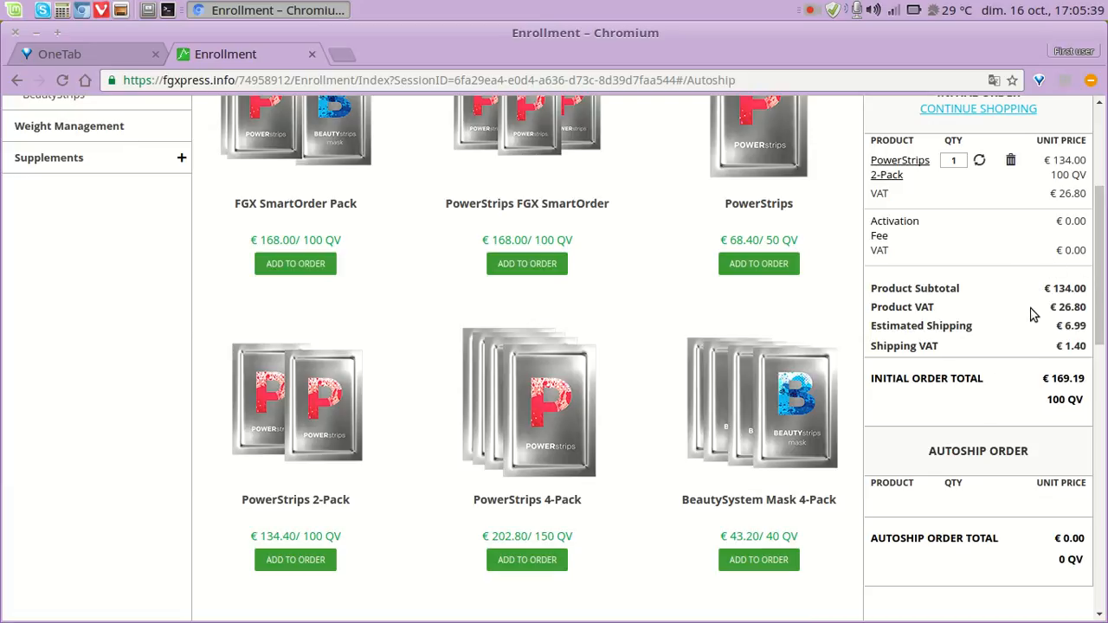
scroll(1033, 320, "down", 4)
scroll(365, 336, "down", 1)
scroll(635, 425, "down", 2)
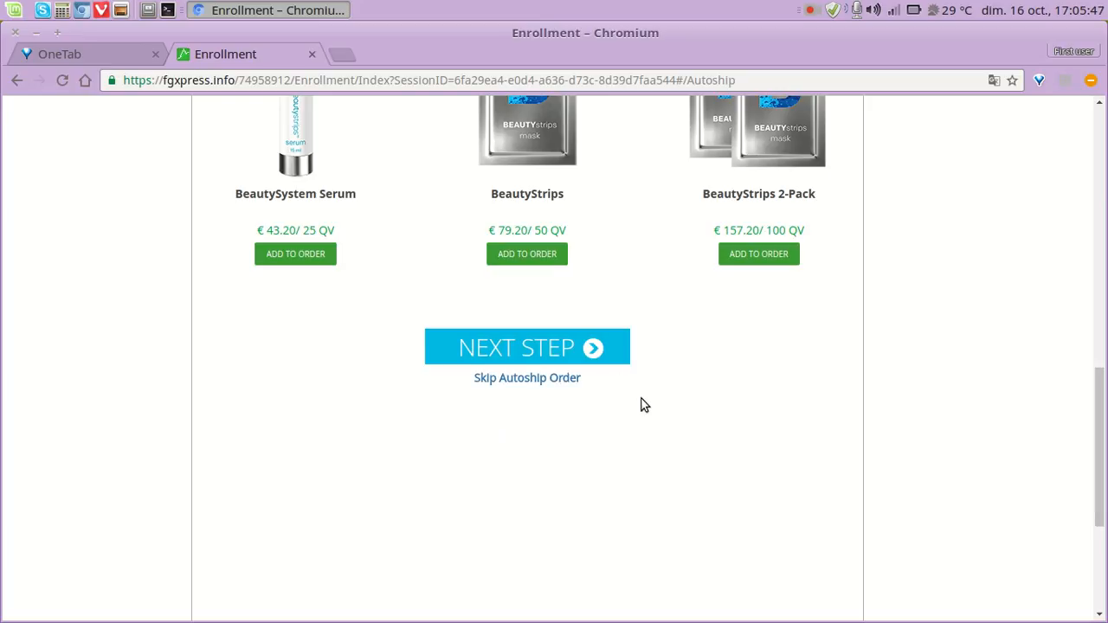
scroll(645, 405, "up", 5)
scroll(645, 403, "down", 3)
scroll(638, 406, "down", 3)
scroll(660, 384, "up", 9)
scroll(662, 380, "up", 1)
scroll(648, 358, "down", 9)
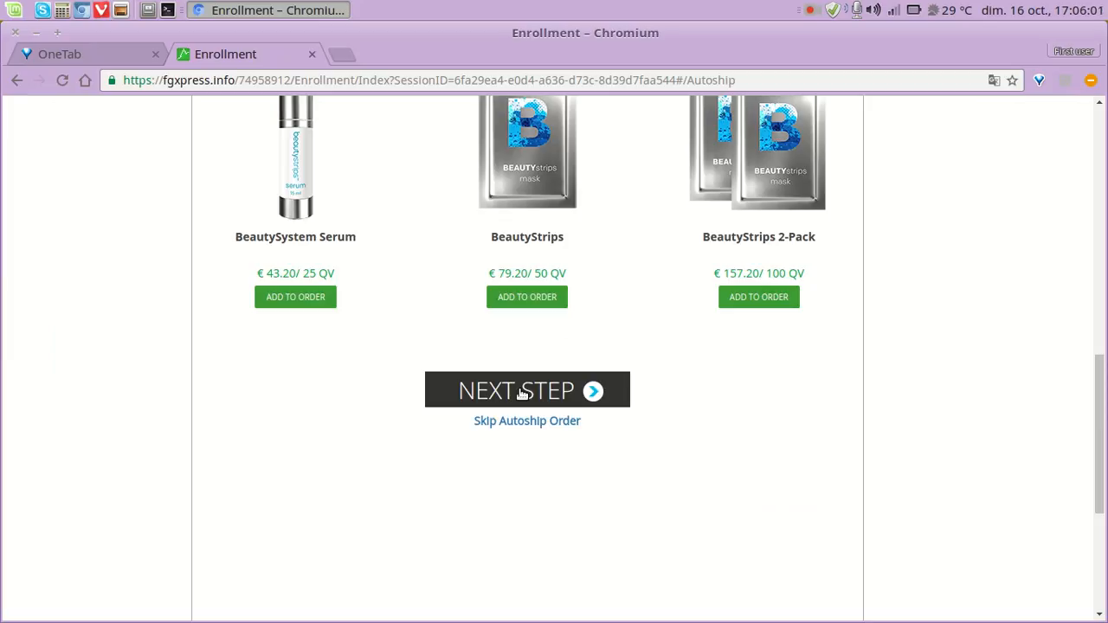
Proceed to checkout without setting up an Autoship and look over the personal, home address and shipping sections
left_click(521, 391)
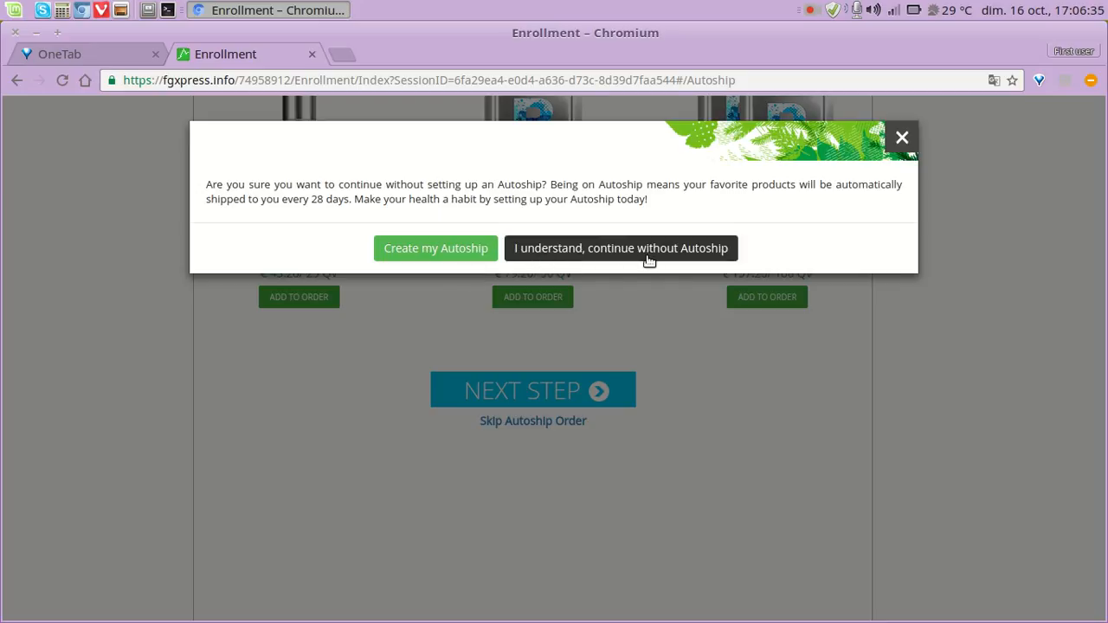
left_click(614, 253)
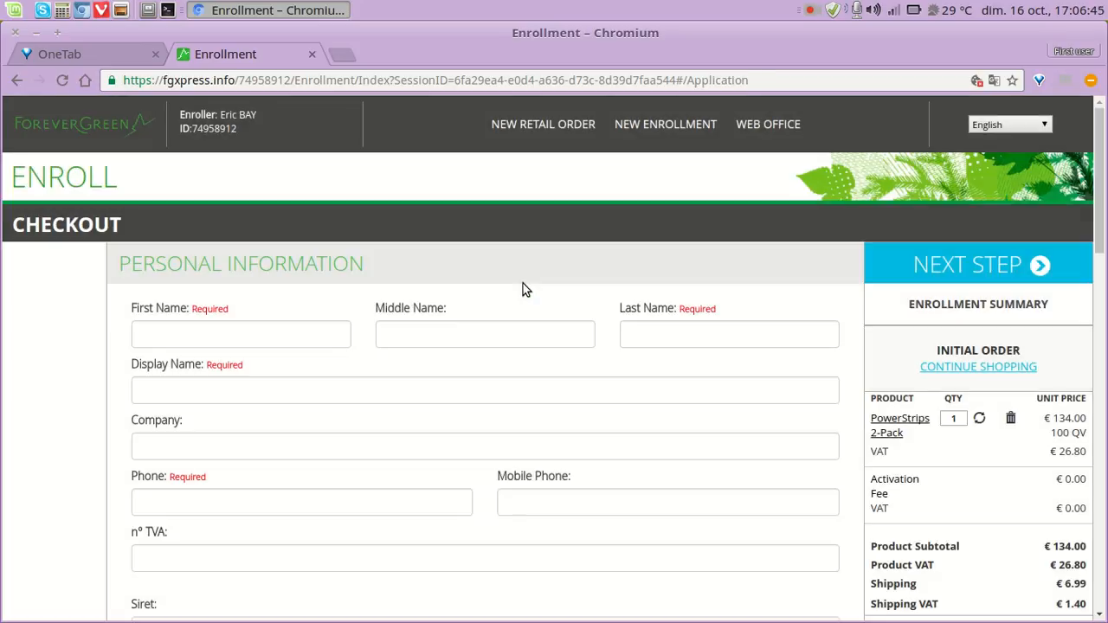
scroll(1007, 401, "down", 5)
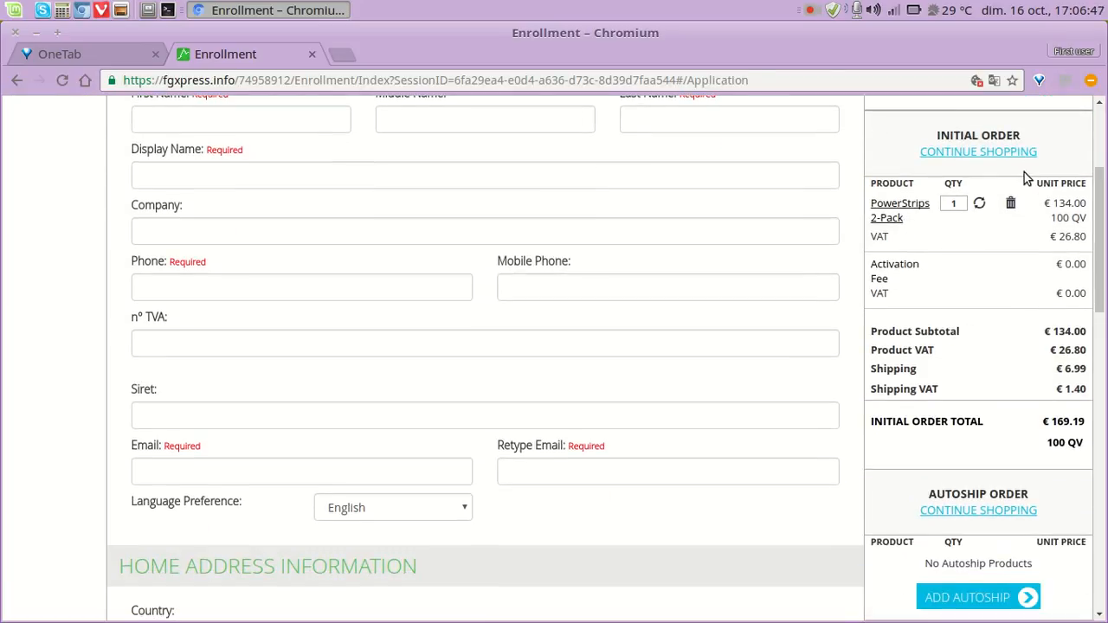
scroll(953, 413, "up", 5)
scroll(955, 440, "down", 7)
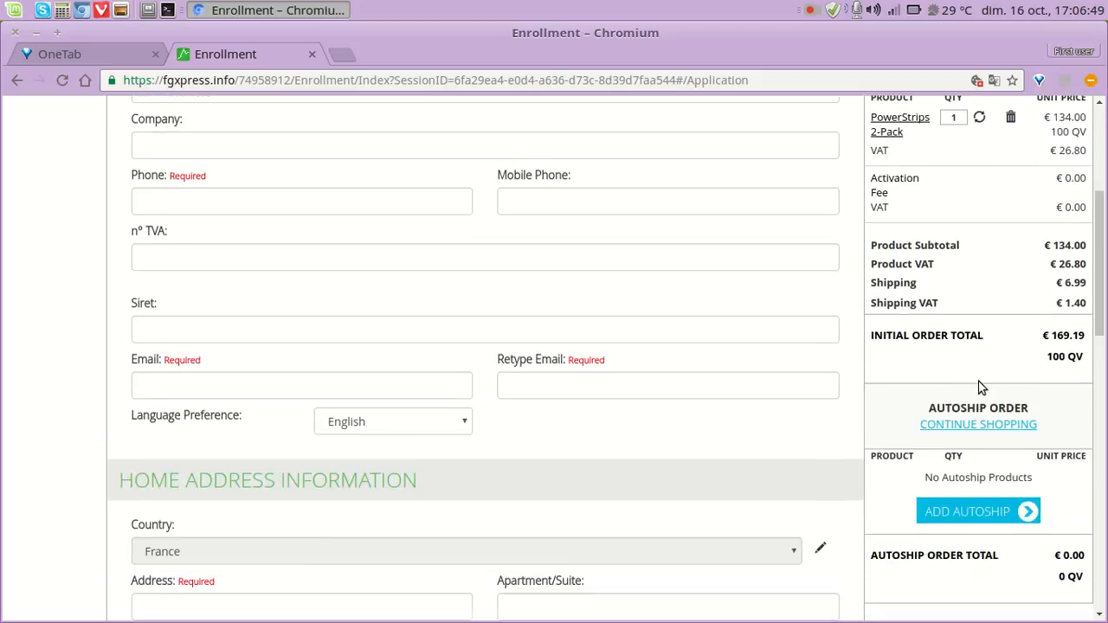
scroll(1004, 545, "down", 5)
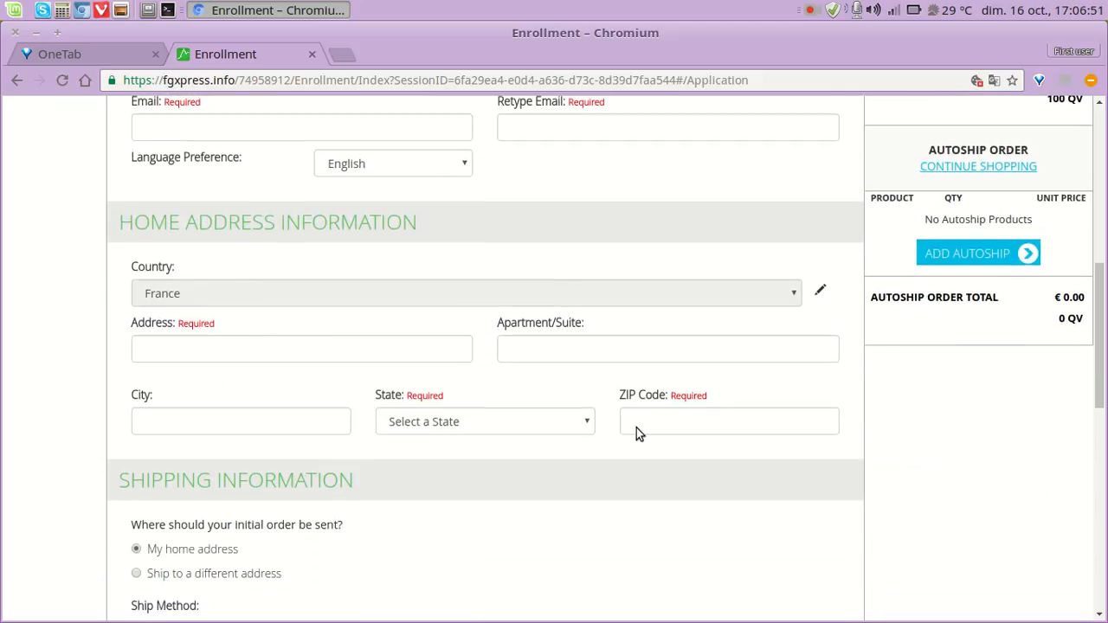
scroll(453, 392, "up", 2)
scroll(453, 392, "up", 8)
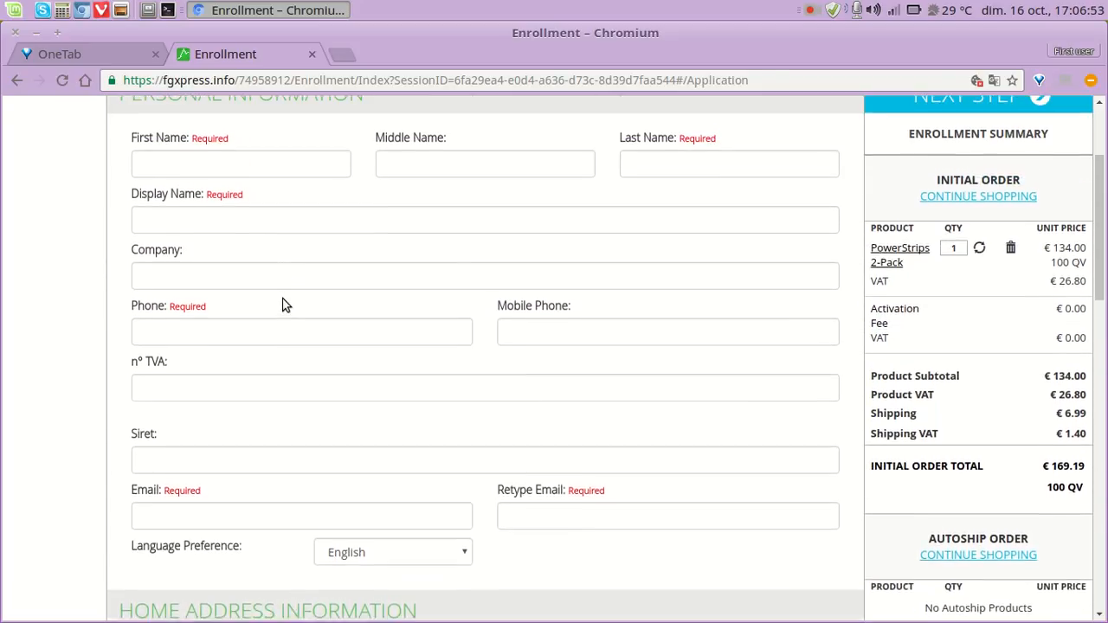
scroll(282, 305, "up", 1)
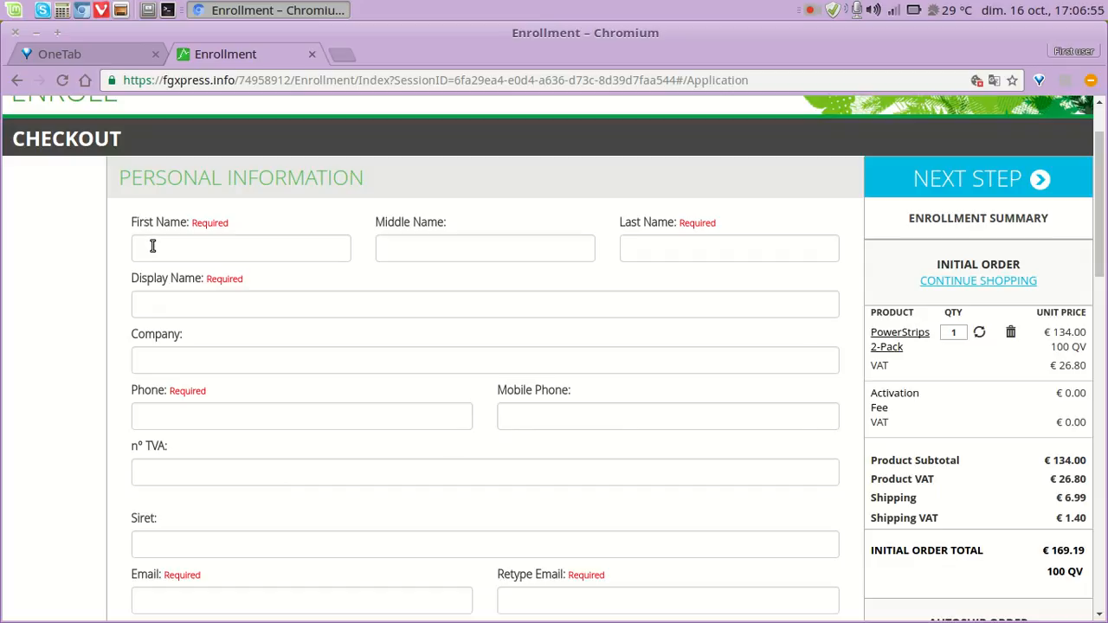
Fill in the enrollee's first name, last name and display name in the personal information
left_click(152, 245)
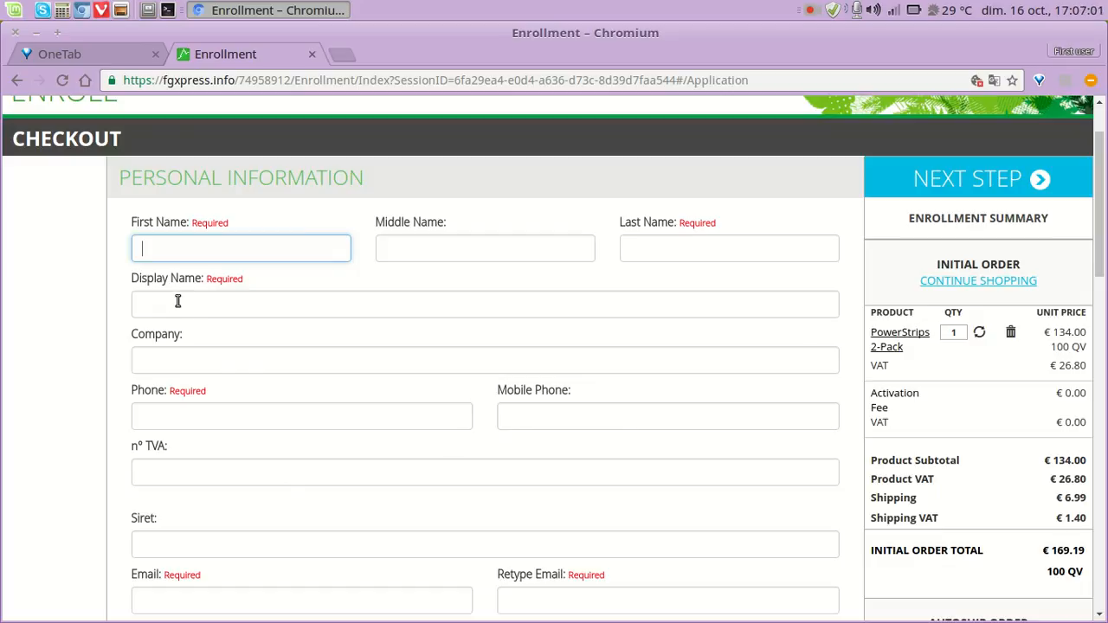
type("Erc")
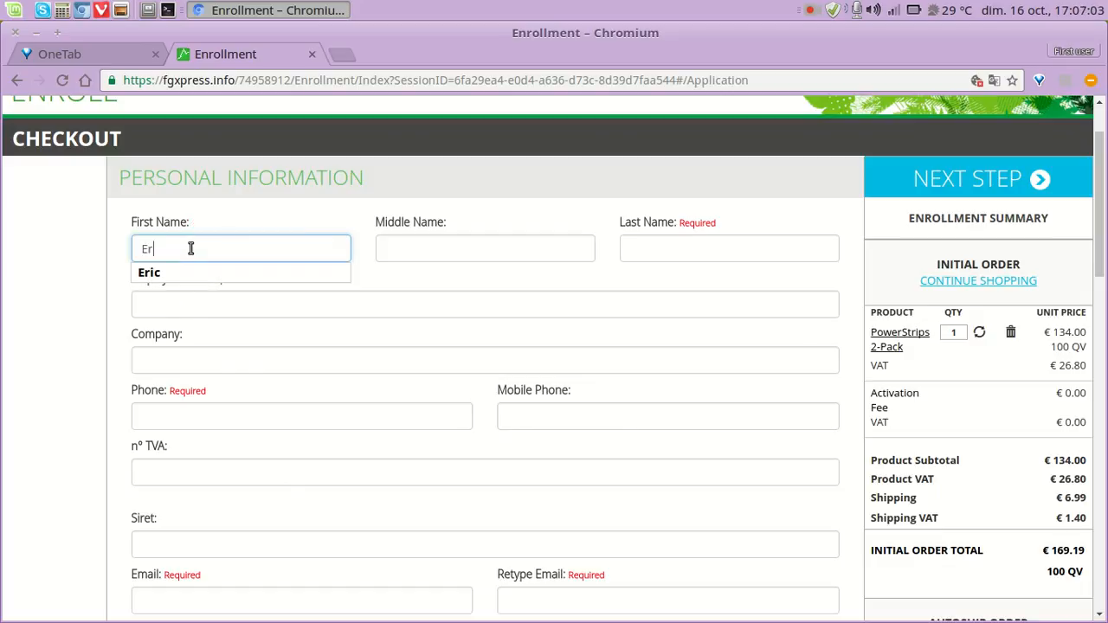
key("BackSpace")
key("BackSpace")
left_click(165, 275)
left_click(647, 251)
left_click(639, 271)
left_click(187, 300)
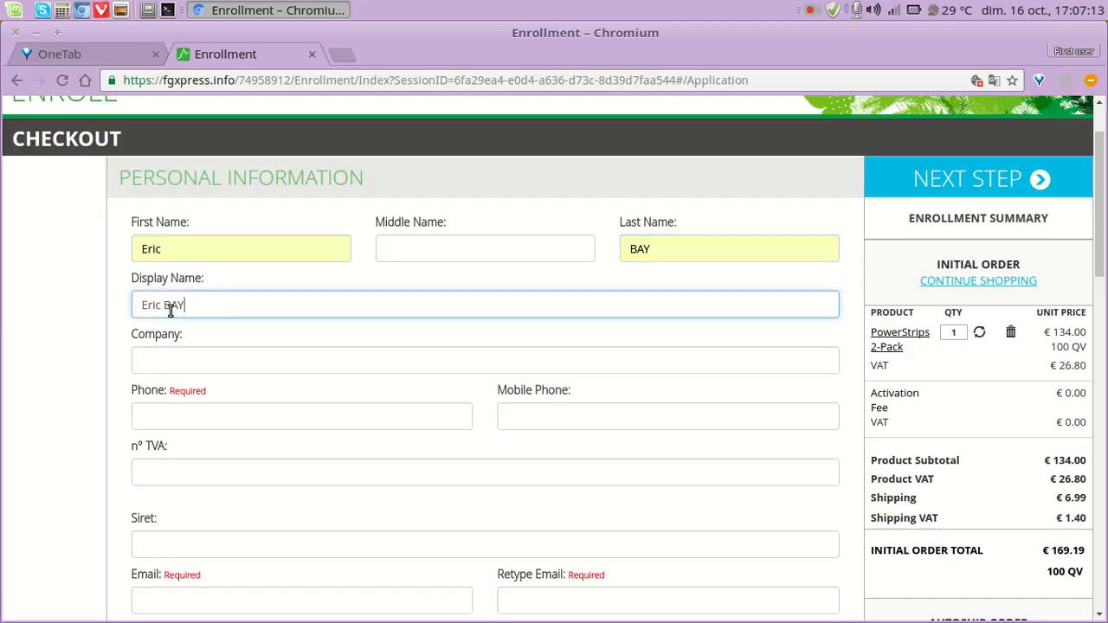
Set the language preference to Français in the personal information
scroll(50, 337, "down", 3)
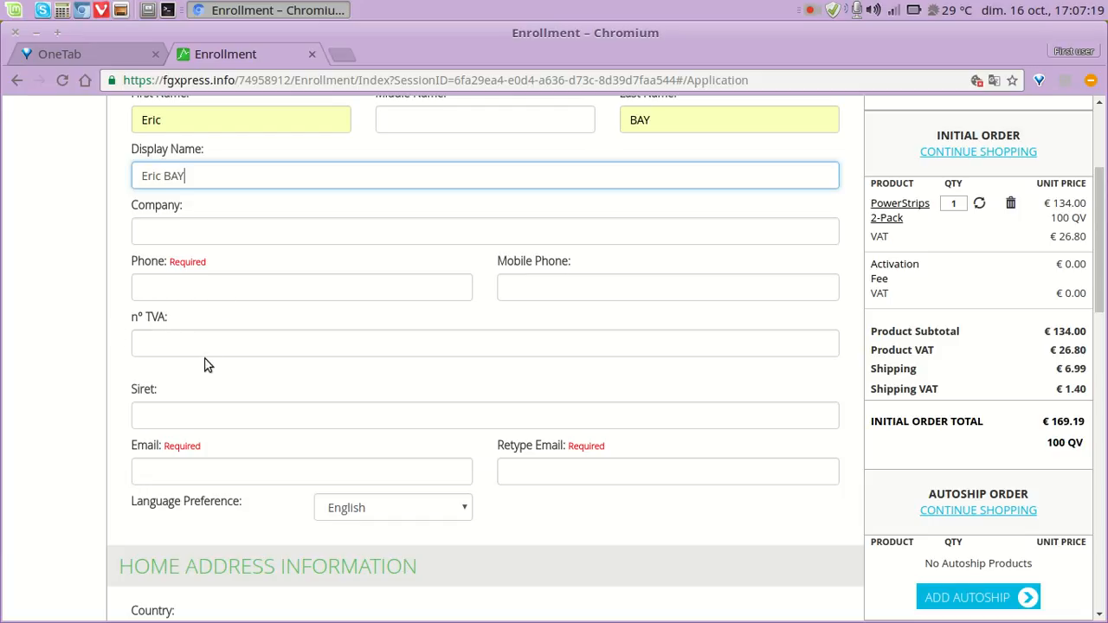
scroll(97, 308, "down", 3)
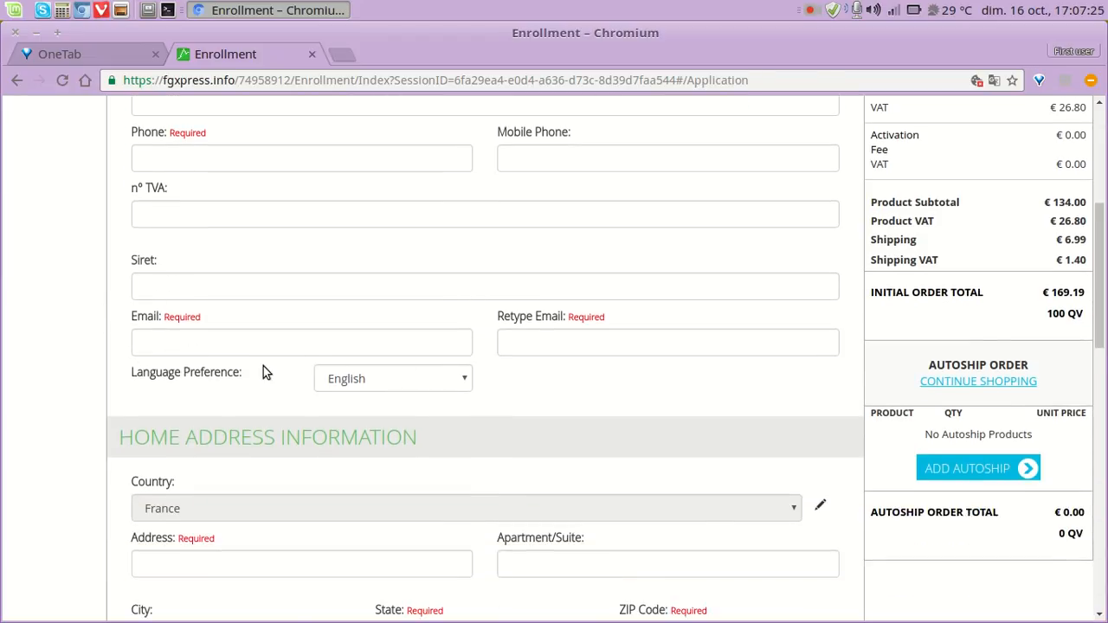
left_click(623, 343)
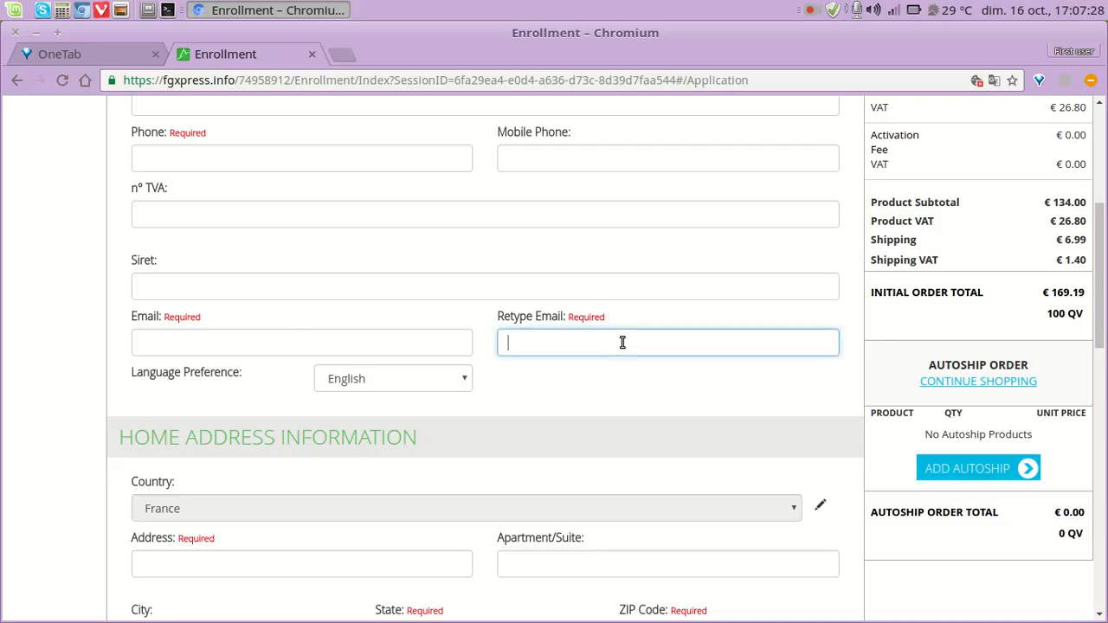
left_click(460, 382)
left_click(362, 180)
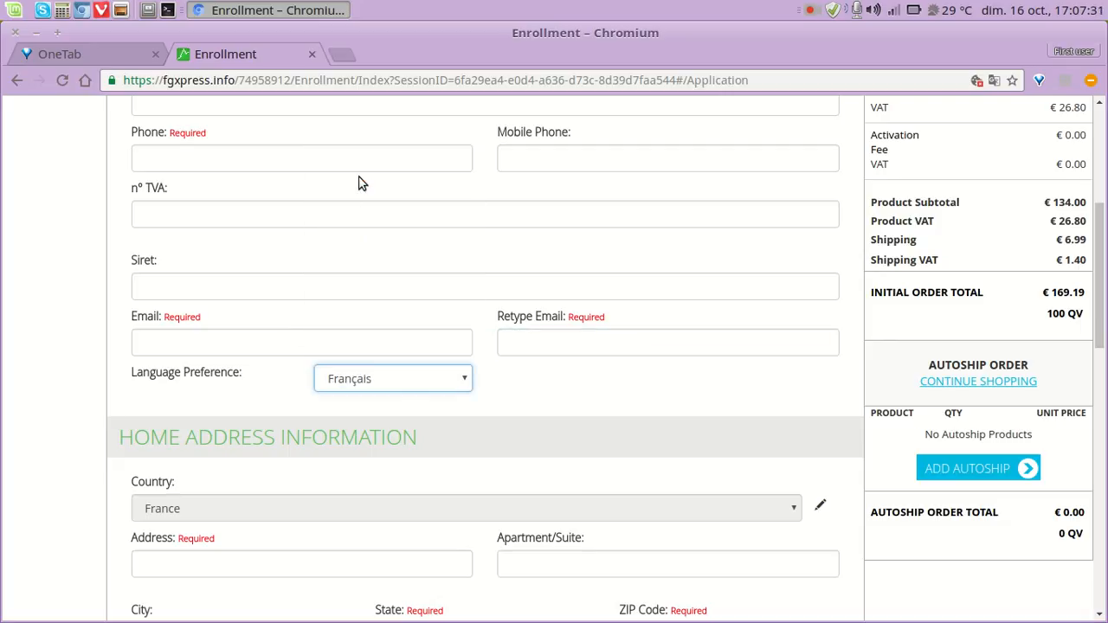
Examine the home address fields and browse the State list without choosing an entry
scroll(99, 362, "down", 5)
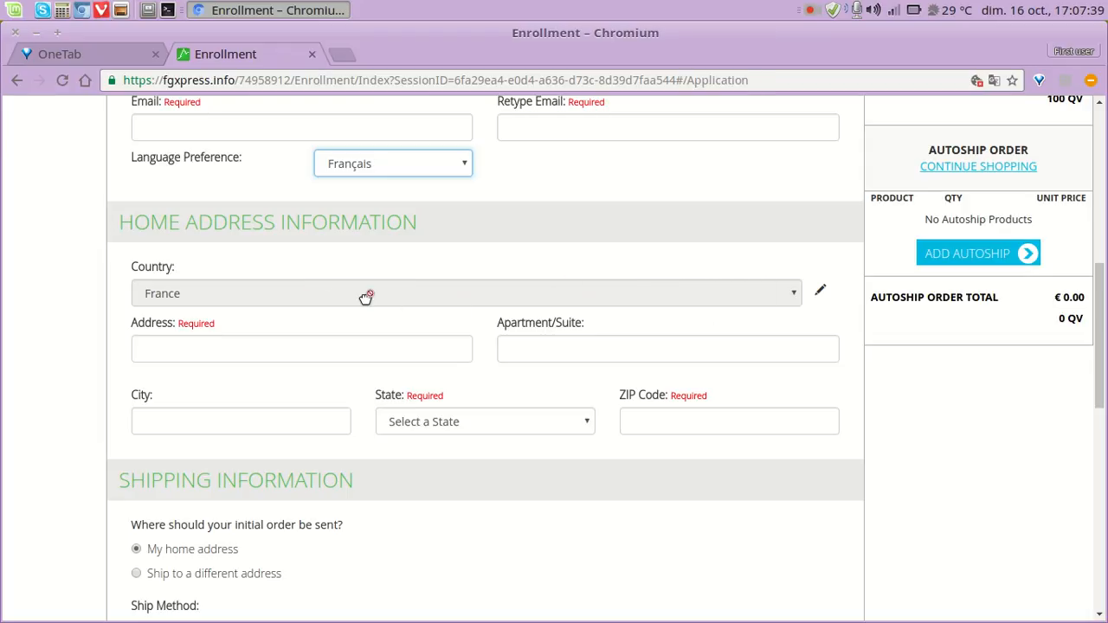
scroll(71, 298, "down", 2)
left_click(211, 264)
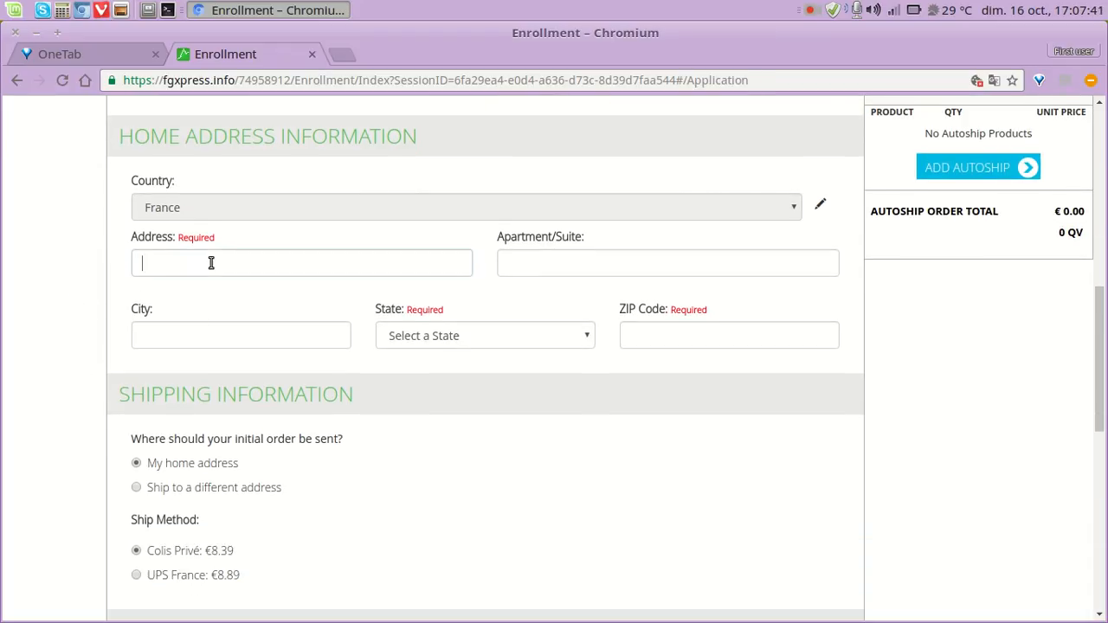
left_click(643, 251)
left_click(640, 334)
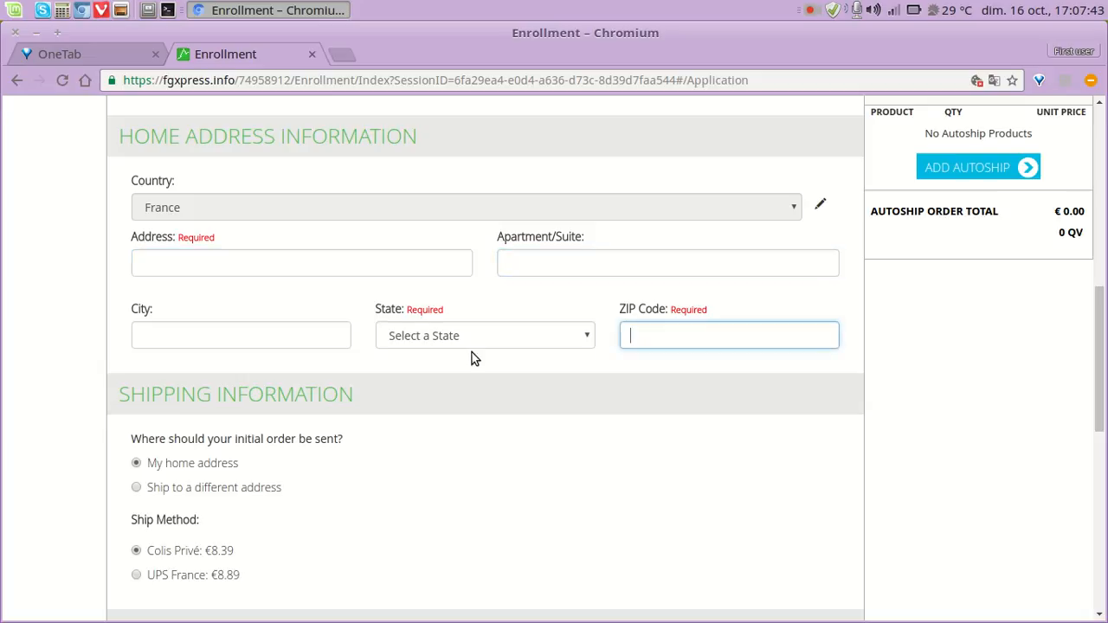
left_click(583, 335)
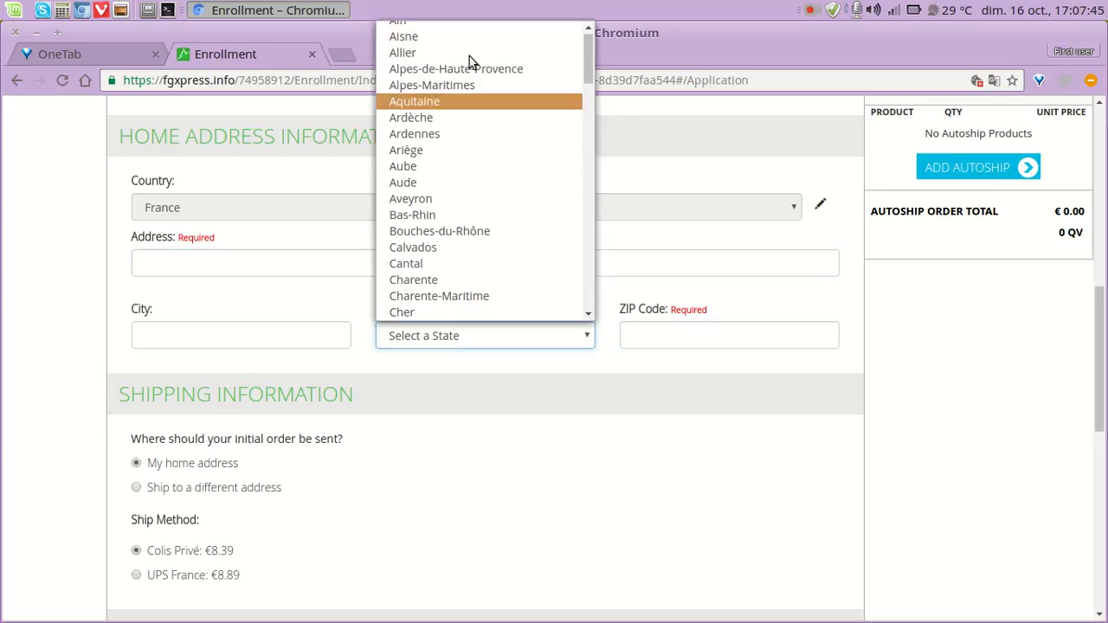
scroll(475, 130, "down", 15)
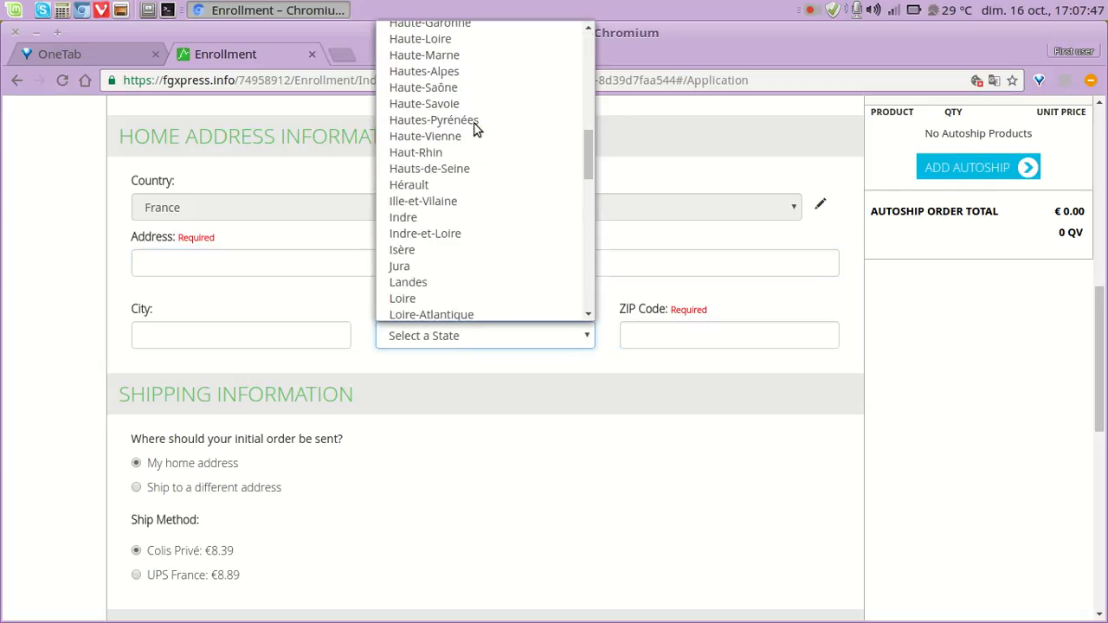
scroll(474, 154, "down", 5)
left_click(38, 255)
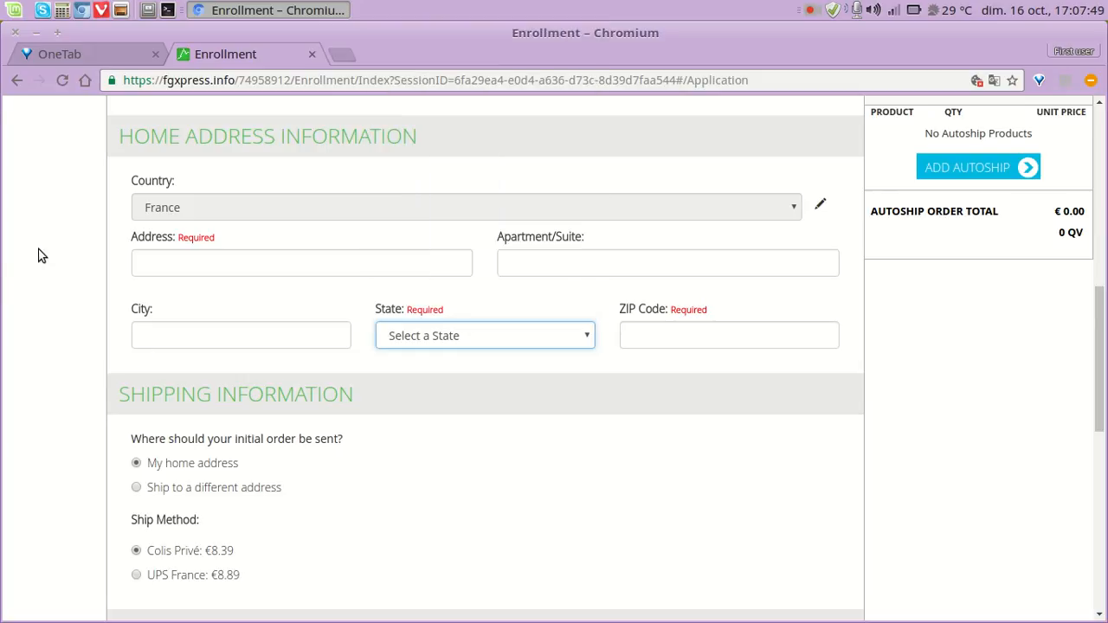
Show the fields for shipping the initial order to a different address, and switch back to the home address
scroll(38, 329, "down", 3)
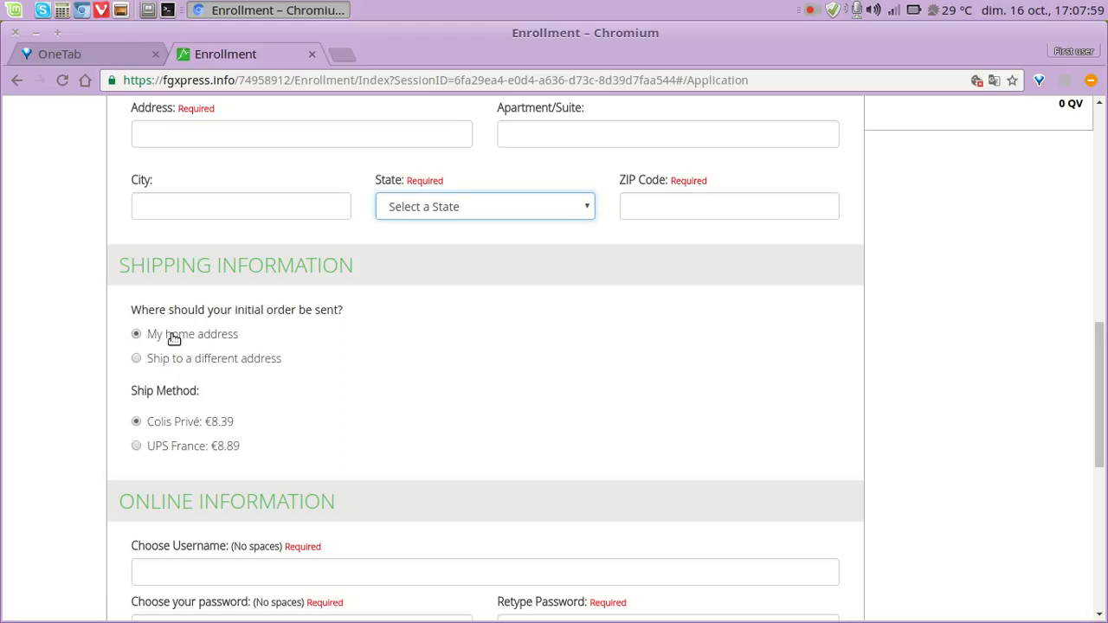
left_click(137, 359)
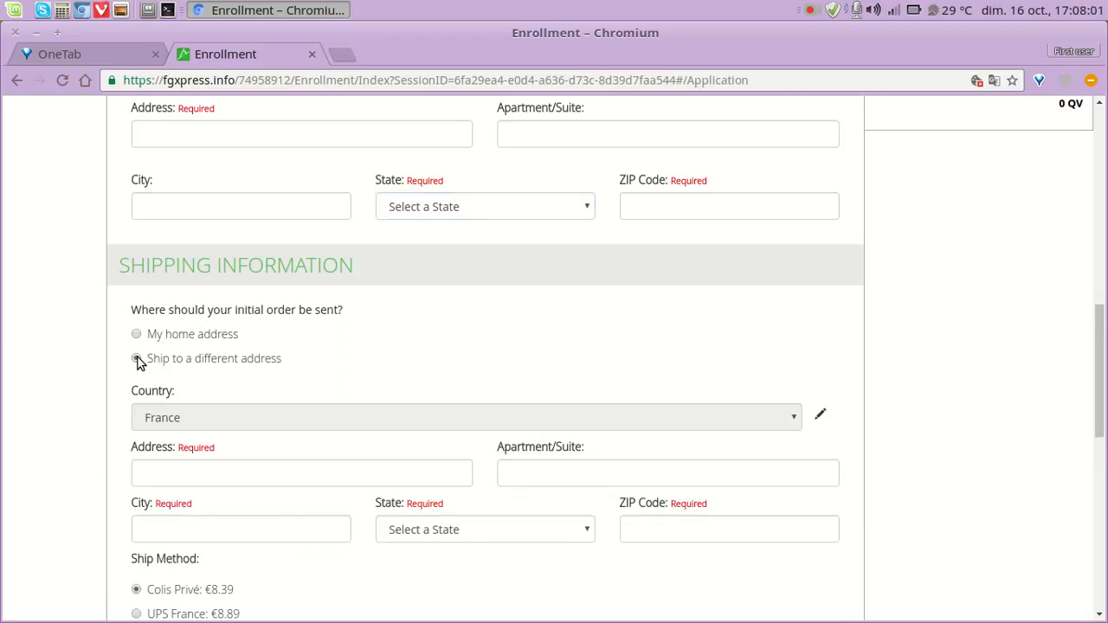
scroll(350, 358, "down", 3)
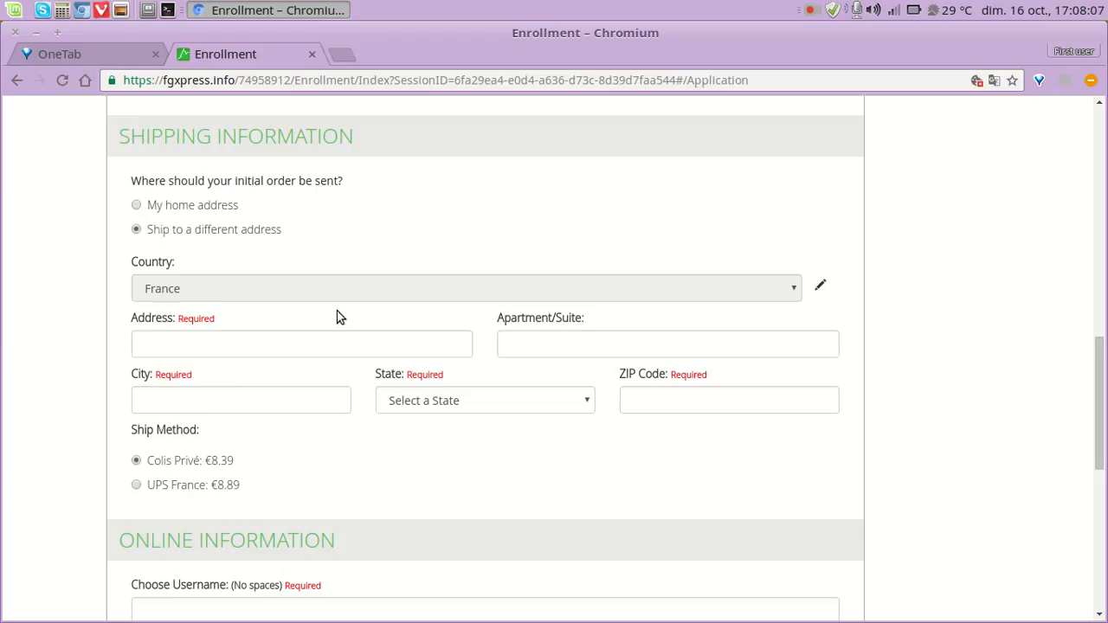
left_click(136, 211)
Examine the username, password and website name fields of the online information and the available shipping methods
scroll(16, 319, "down", 4)
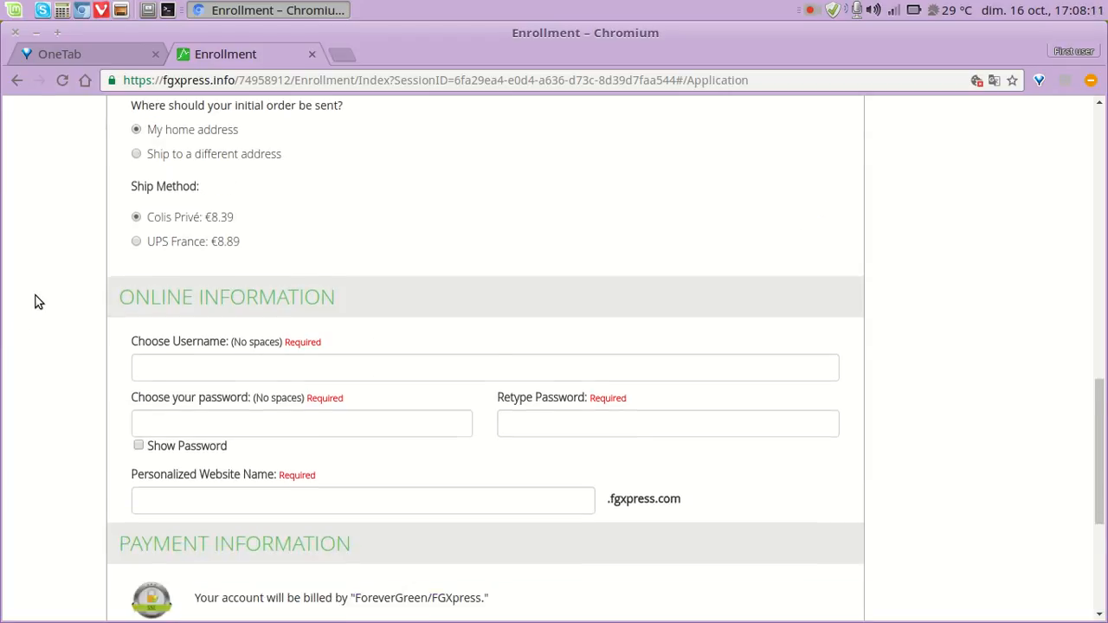
left_click(166, 272)
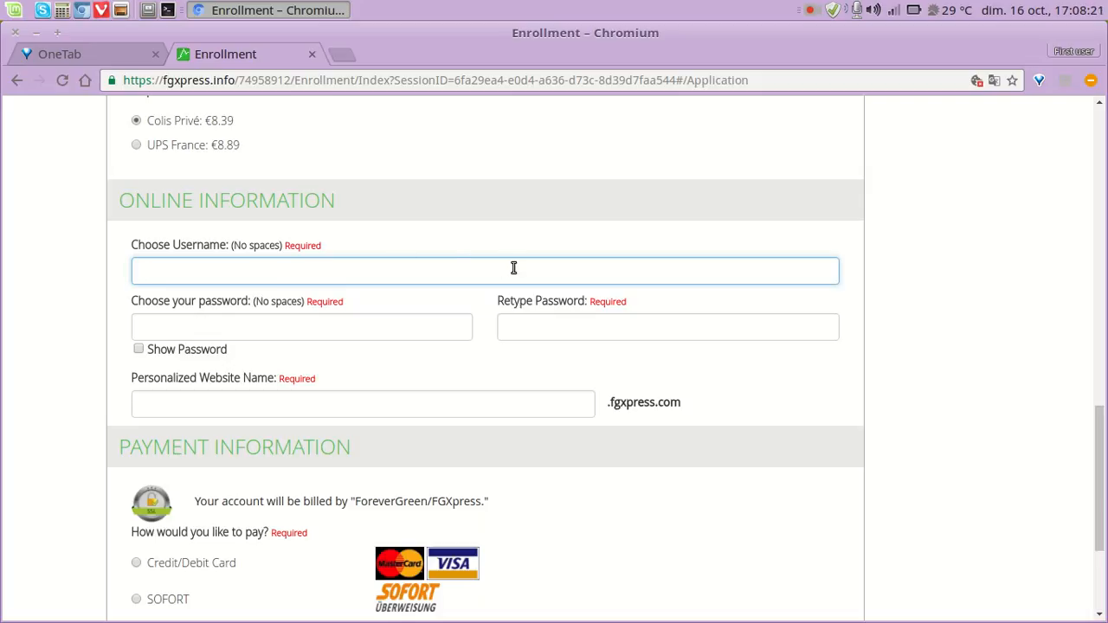
left_click(237, 331)
left_click(534, 323)
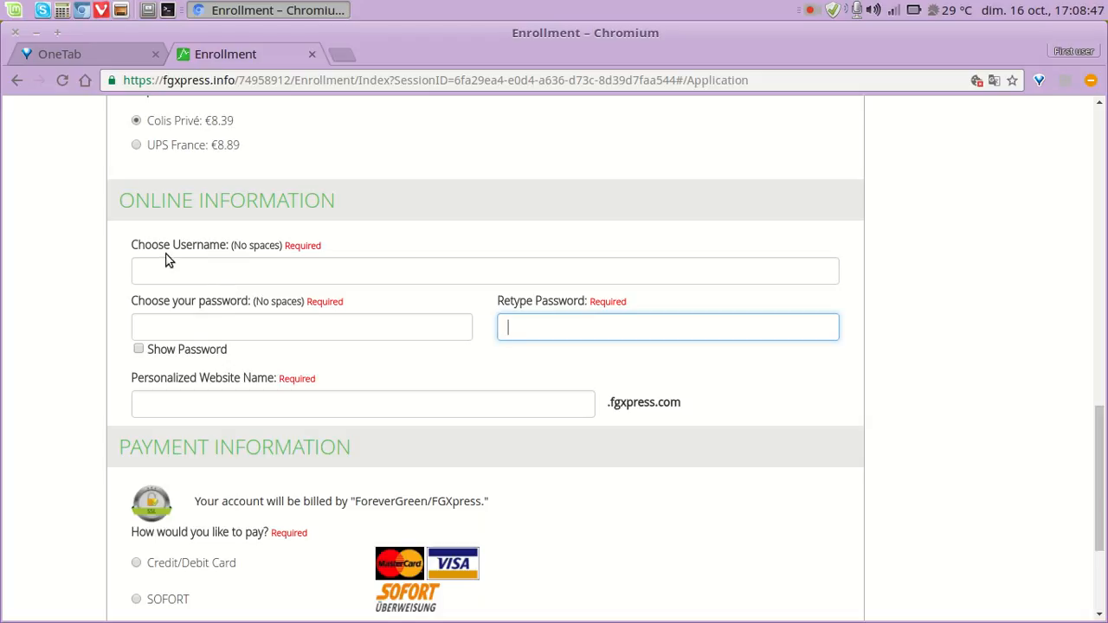
scroll(55, 209, "up", 3)
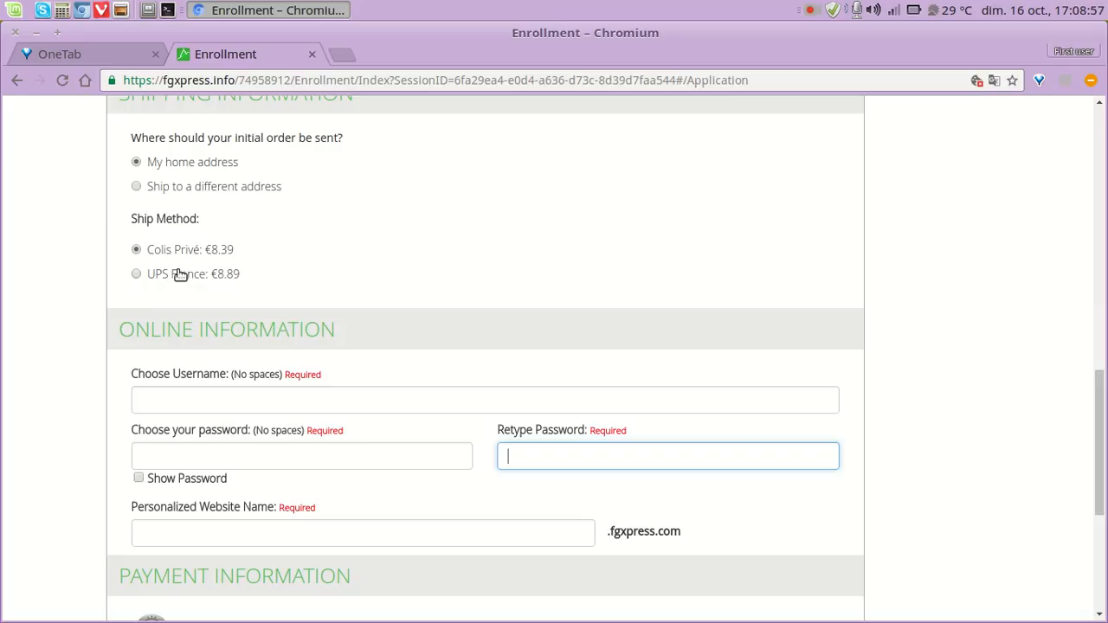
scroll(67, 305, "down", 3)
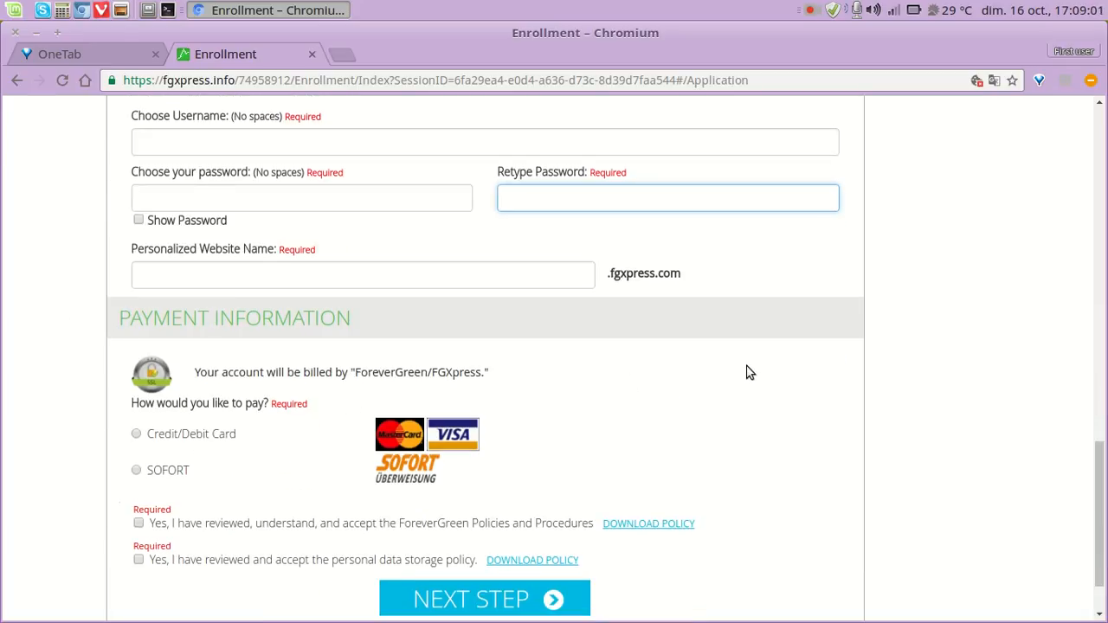
Choose Credit/Debit Card as the payment method and view its card and billing address fields
scroll(750, 373, "down", 1)
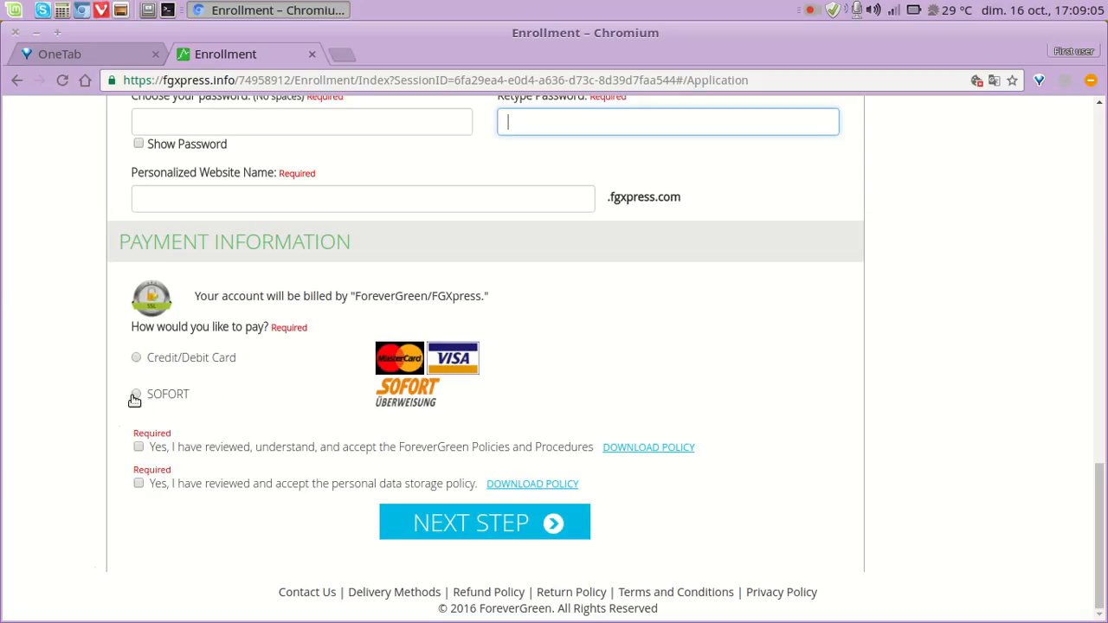
left_click(137, 360)
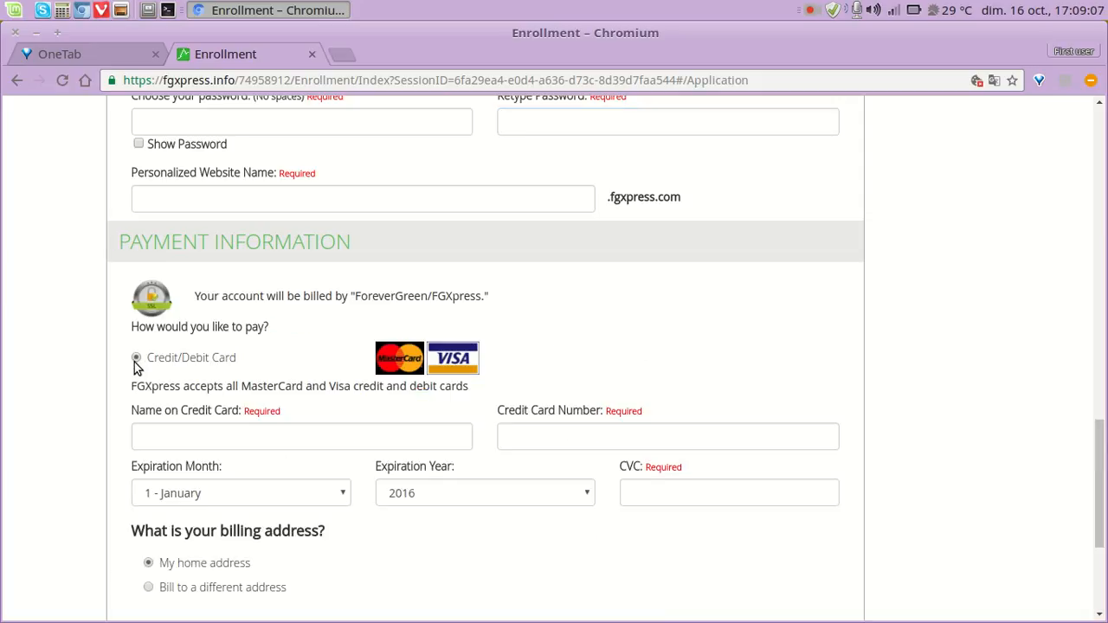
scroll(903, 329, "down", 1)
scroll(903, 329, "down", 1)
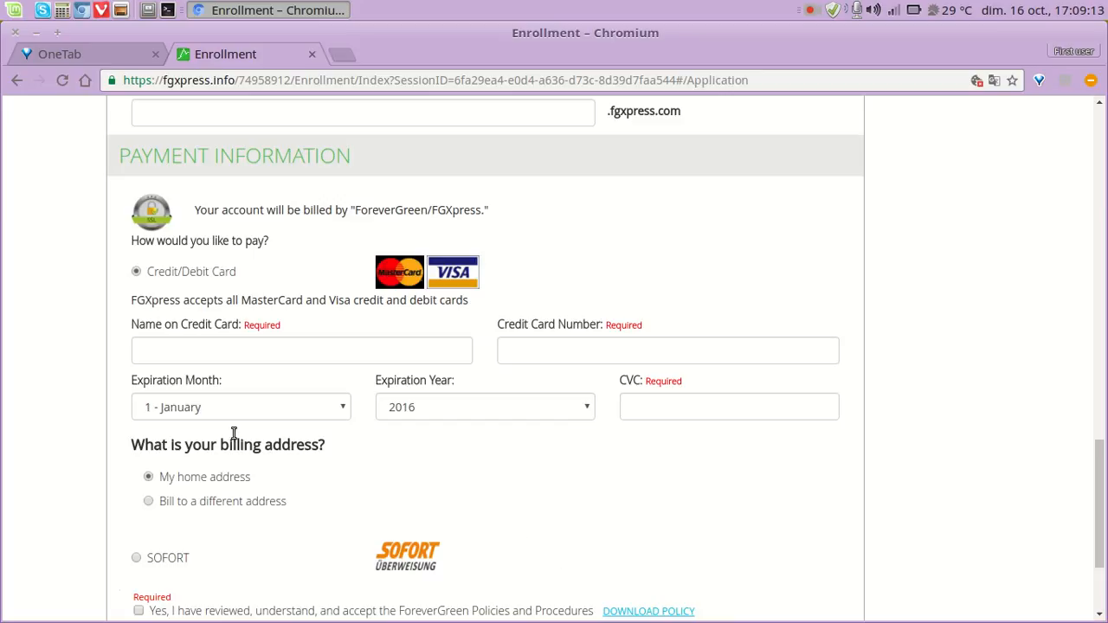
Examine the credit card name, expiration month, expiration year and CVC fields and the site's https address, without entering card details
left_click(190, 350)
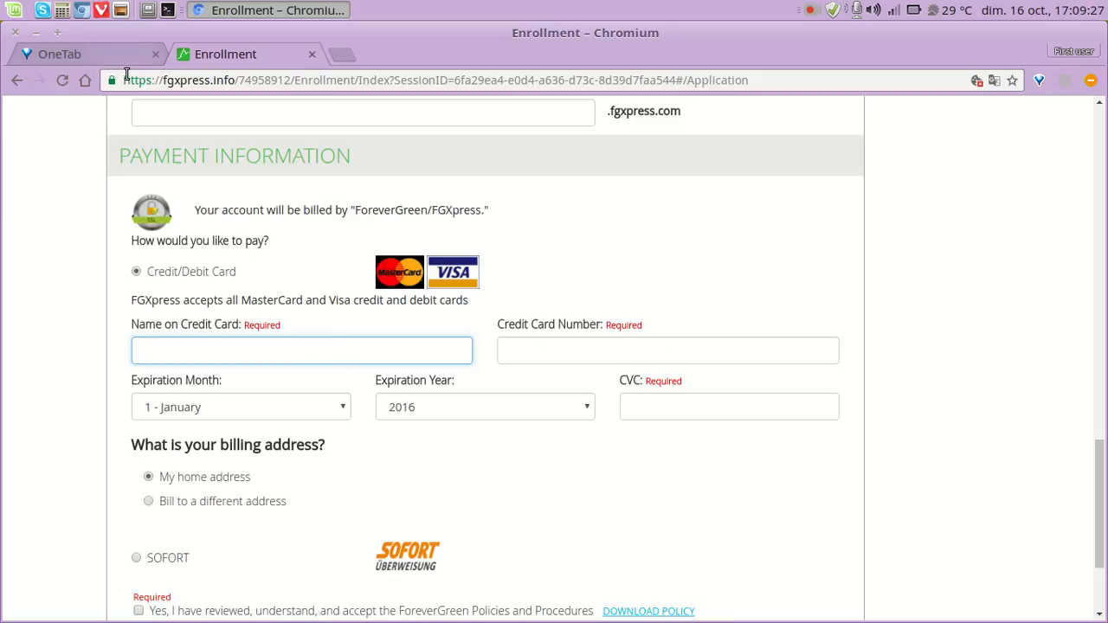
left_click_drag(123, 78, 156, 83)
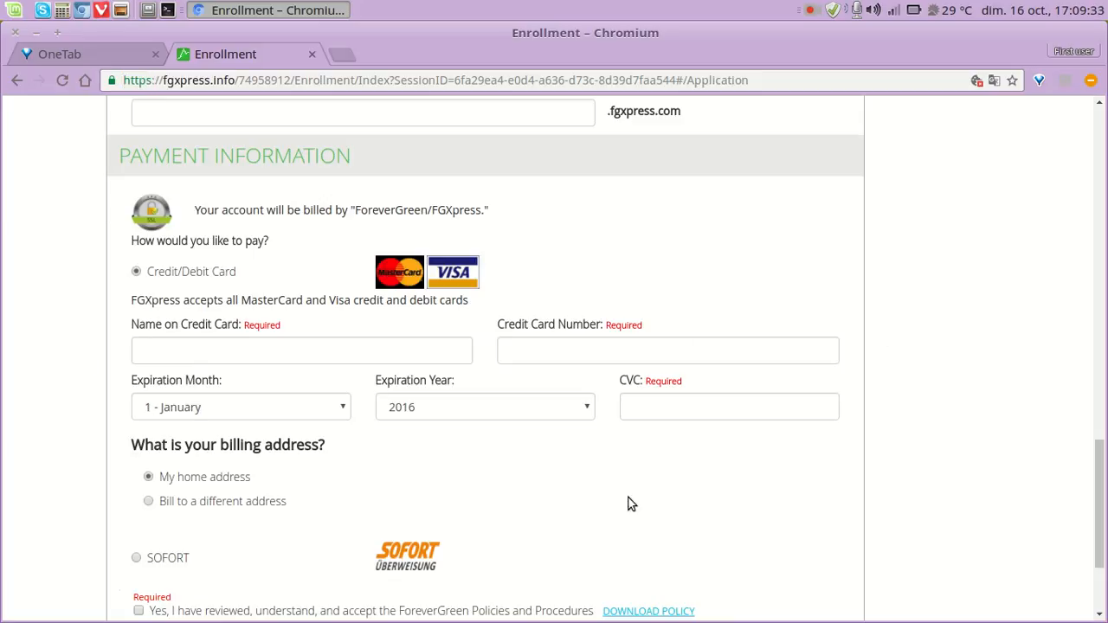
left_click(337, 408)
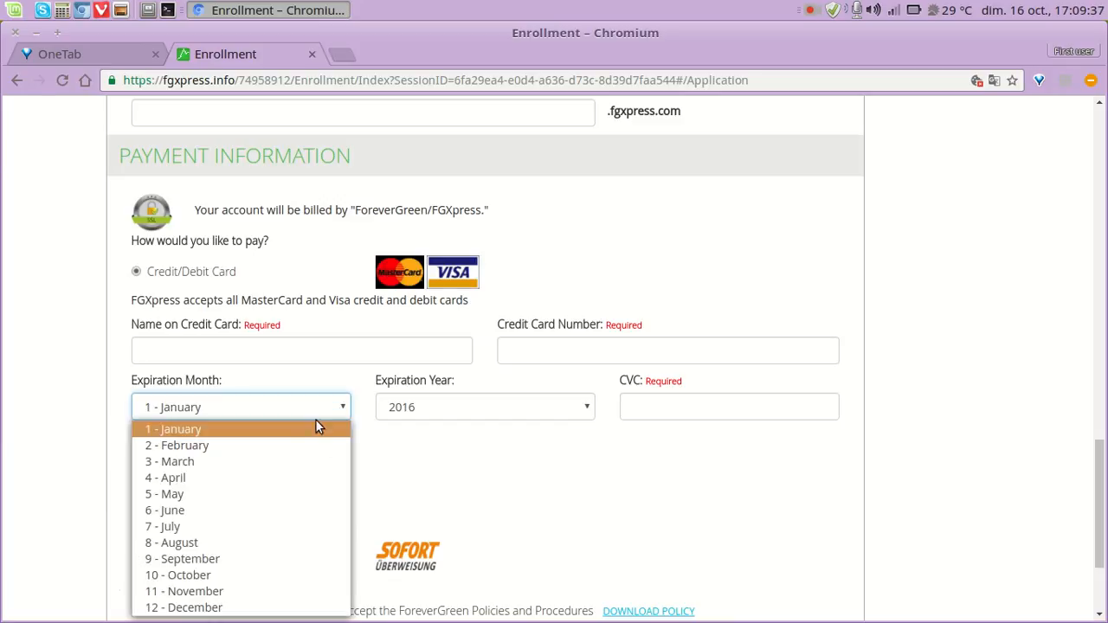
left_click(411, 459)
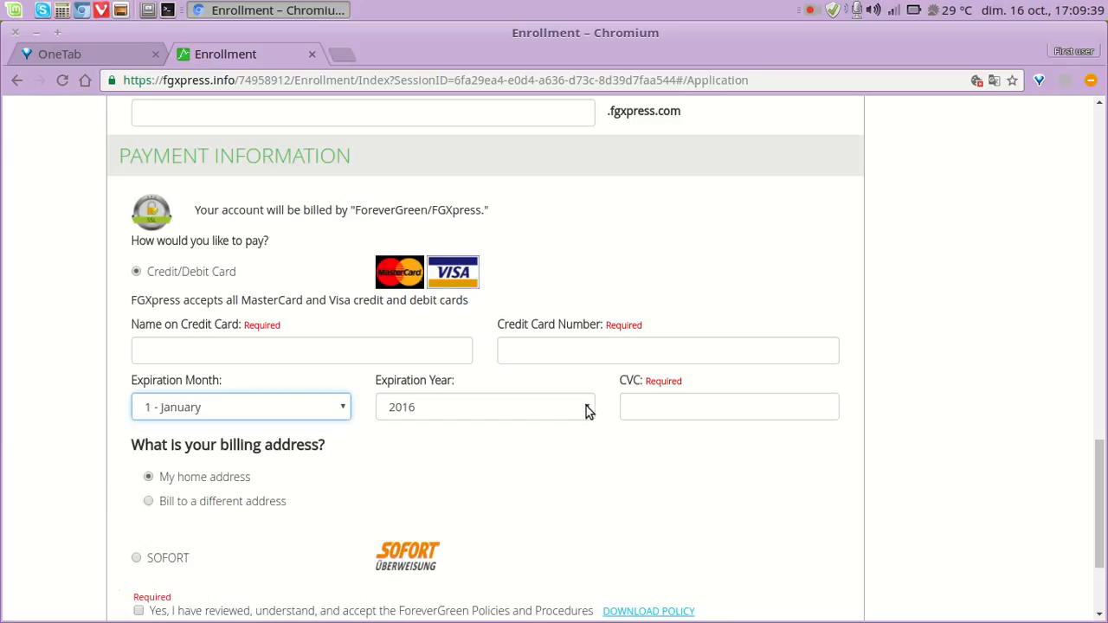
left_click(588, 411)
left_click(588, 410)
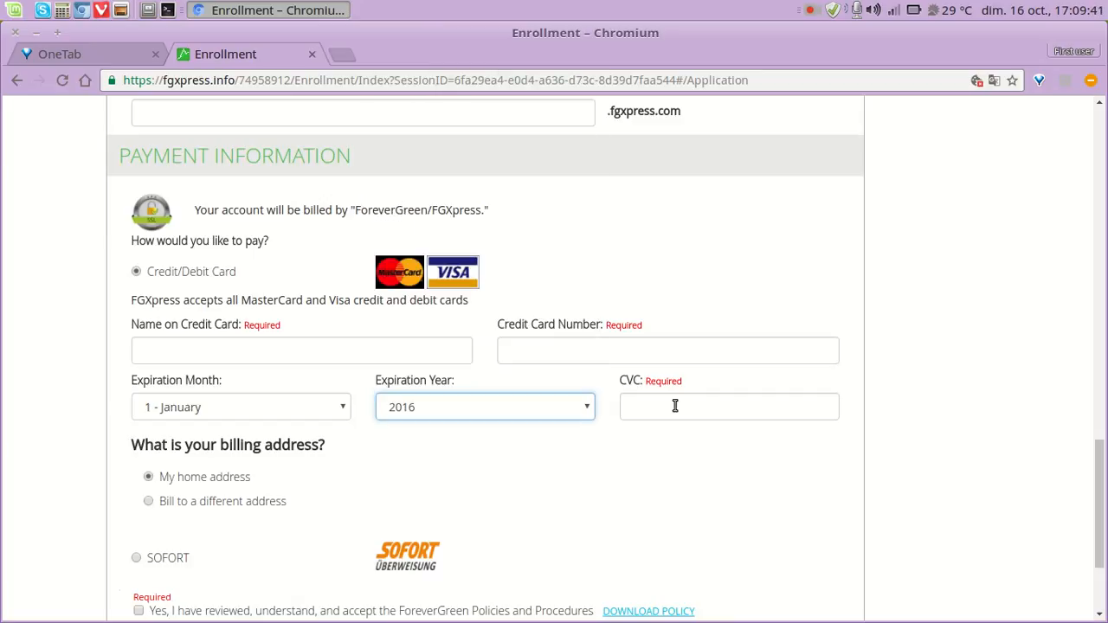
left_click(676, 406)
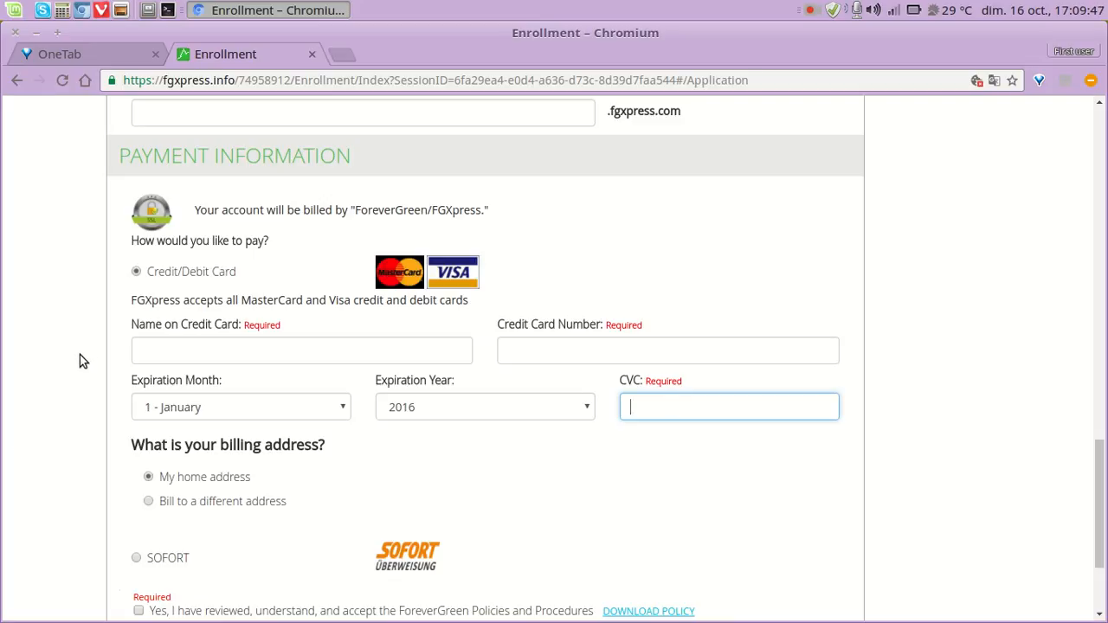
Accept both the ForeverGreen Policies and Procedures and the personal data storage policy
scroll(74, 366, "down", 3)
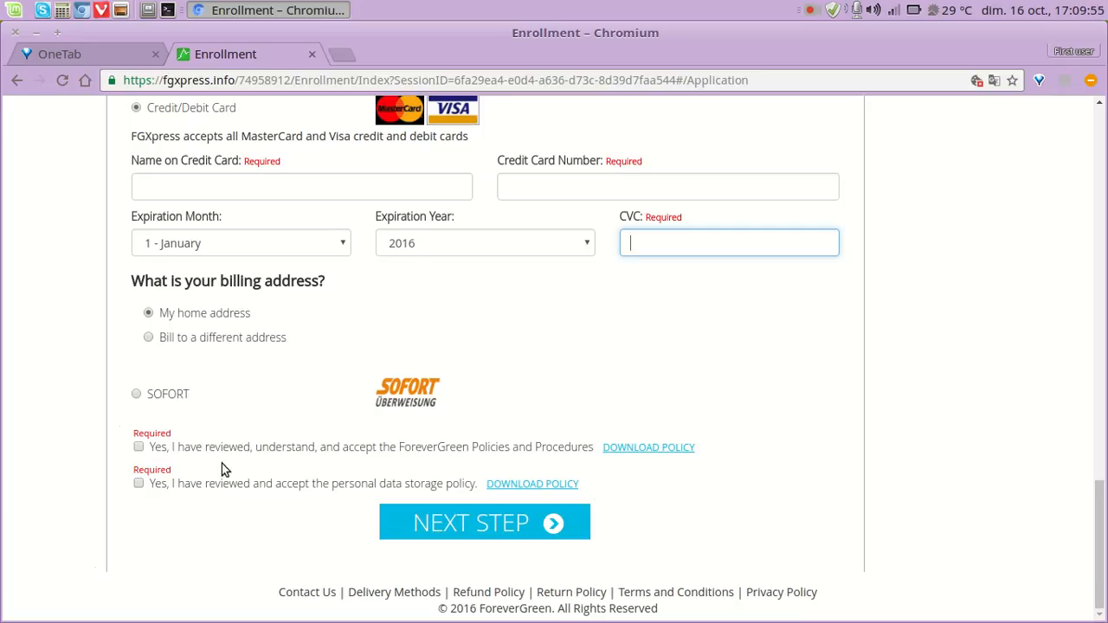
left_click(139, 449)
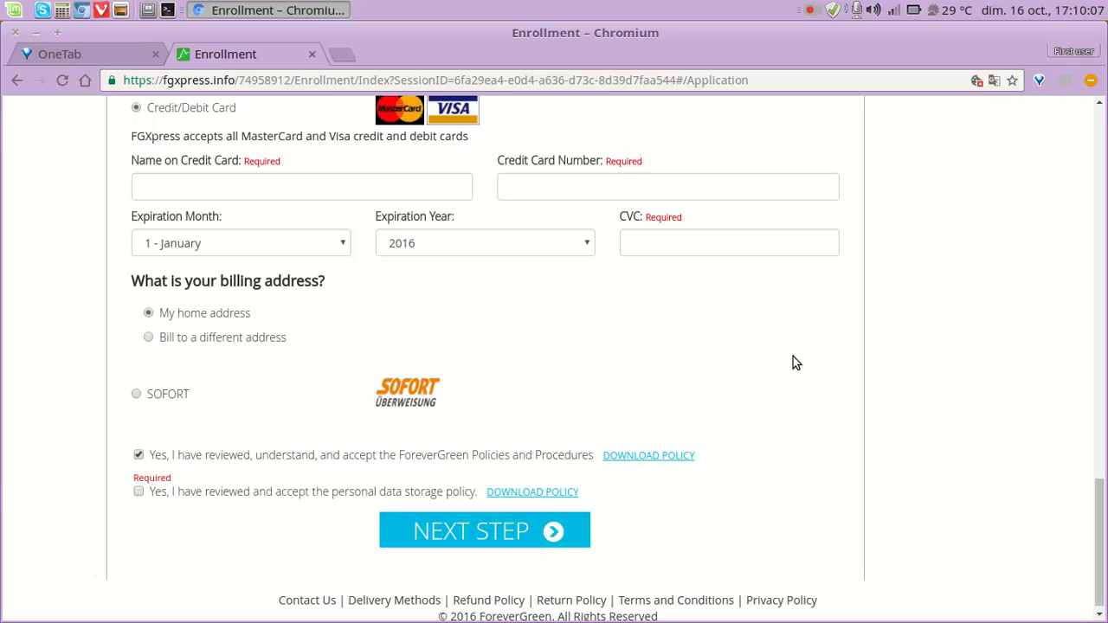
scroll(795, 362, "down", 1)
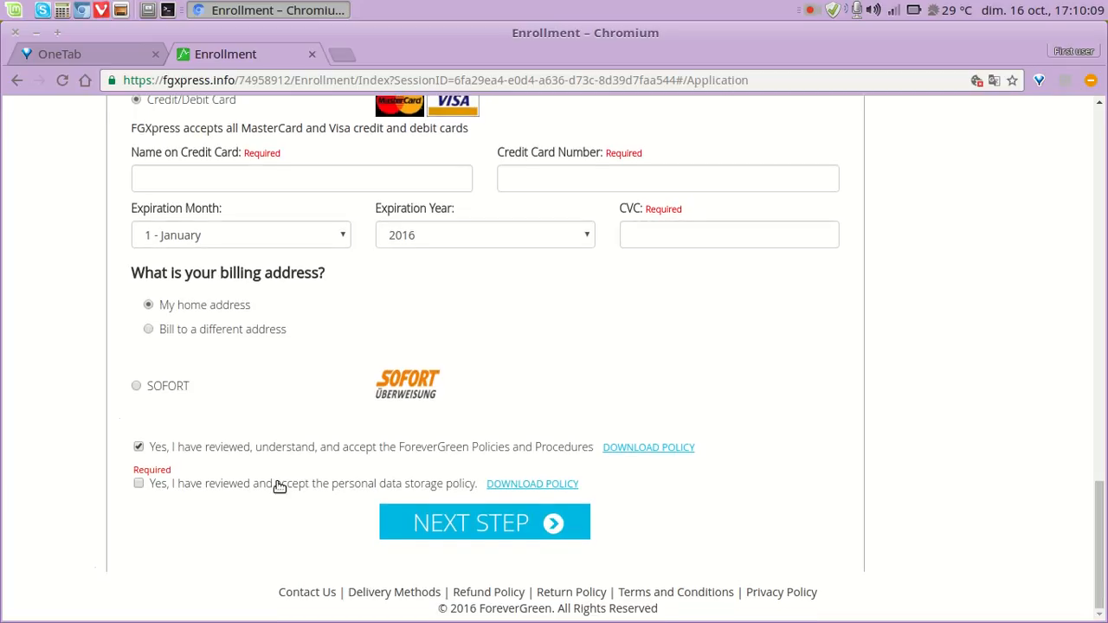
left_click(140, 484)
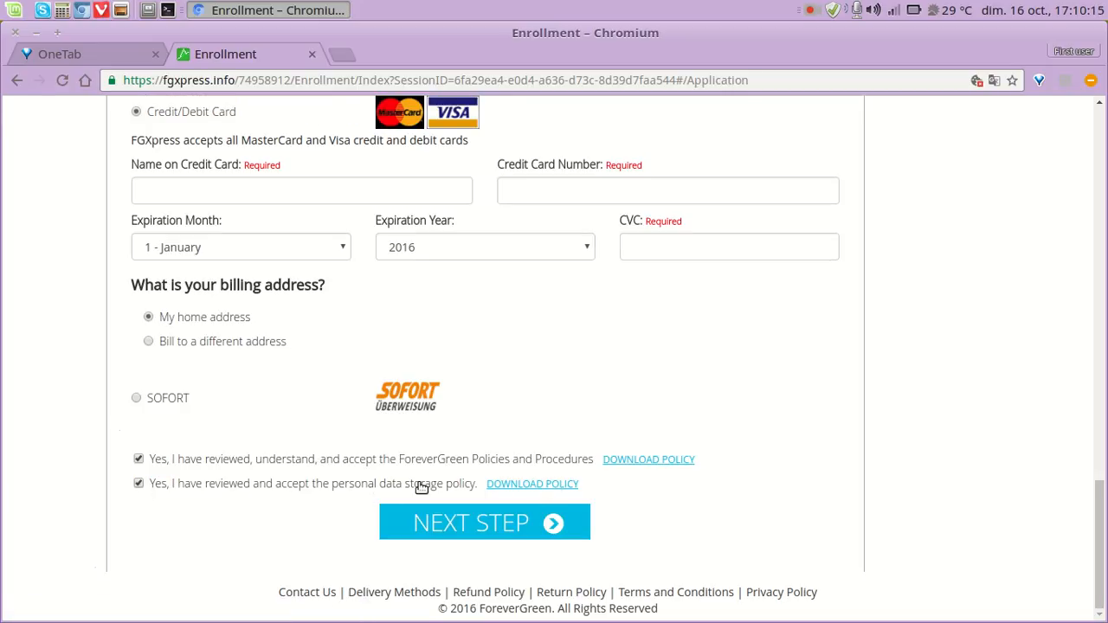
left_click(138, 484)
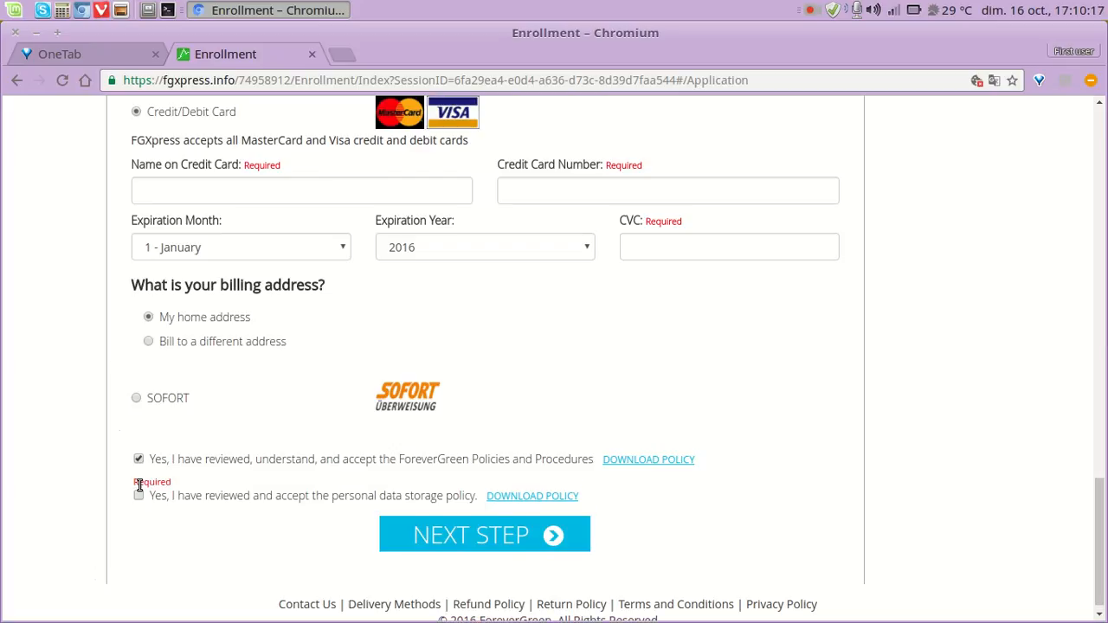
left_click(140, 499)
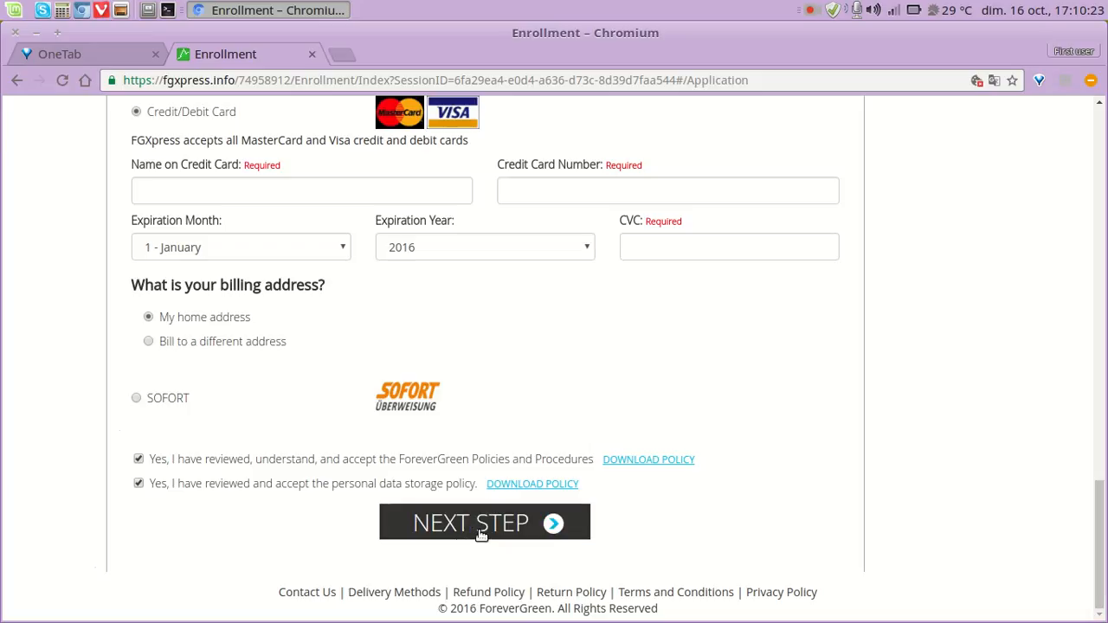
Review the whole checkout form, from personal information through home address, shipping and personalized website name to payment and policy acceptance
scroll(737, 411, "up", 5)
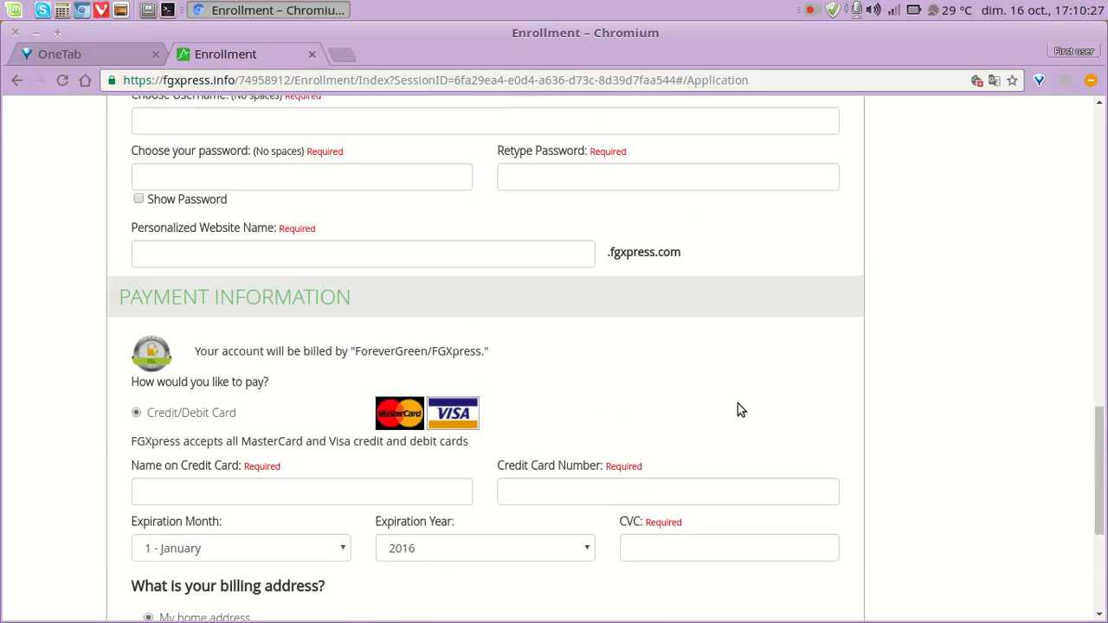
scroll(496, 320, "up", 10)
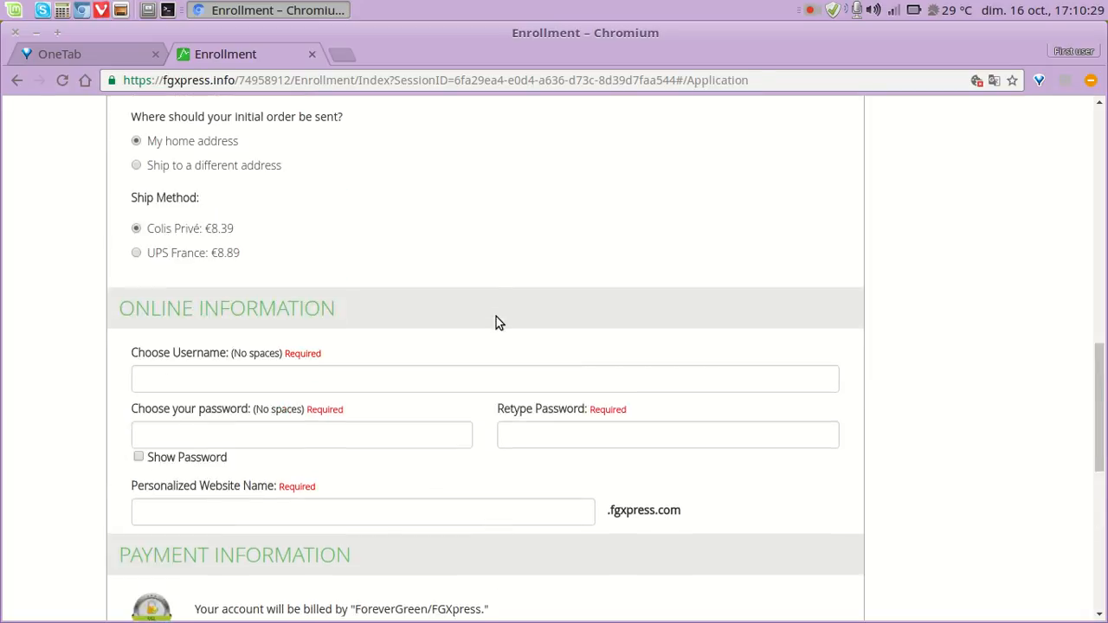
scroll(496, 320, "up", 12)
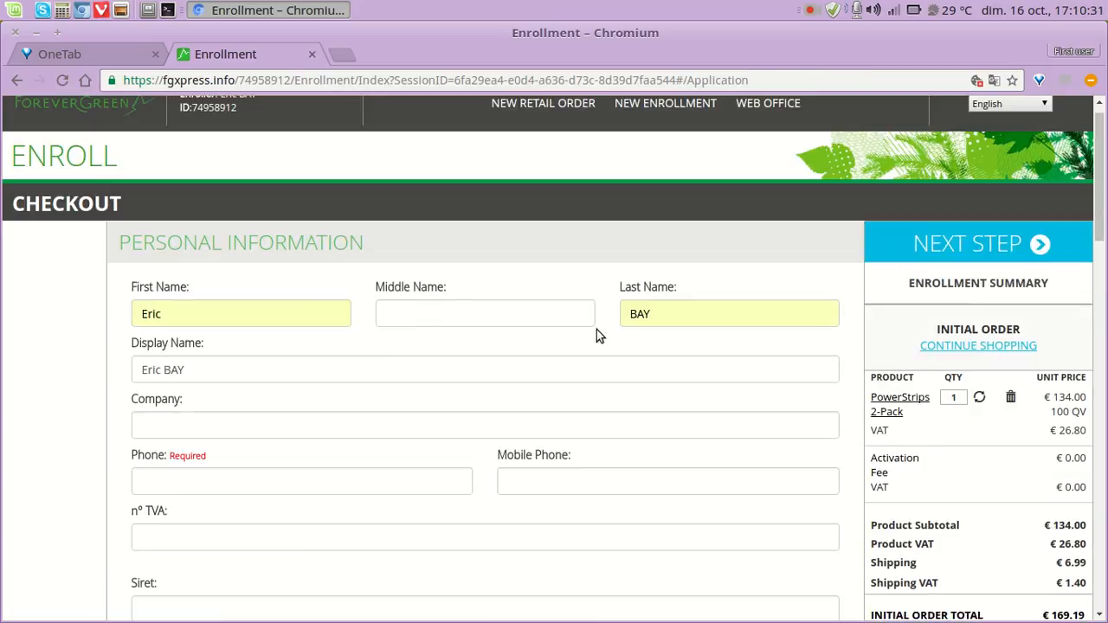
scroll(550, 314, "down", 3)
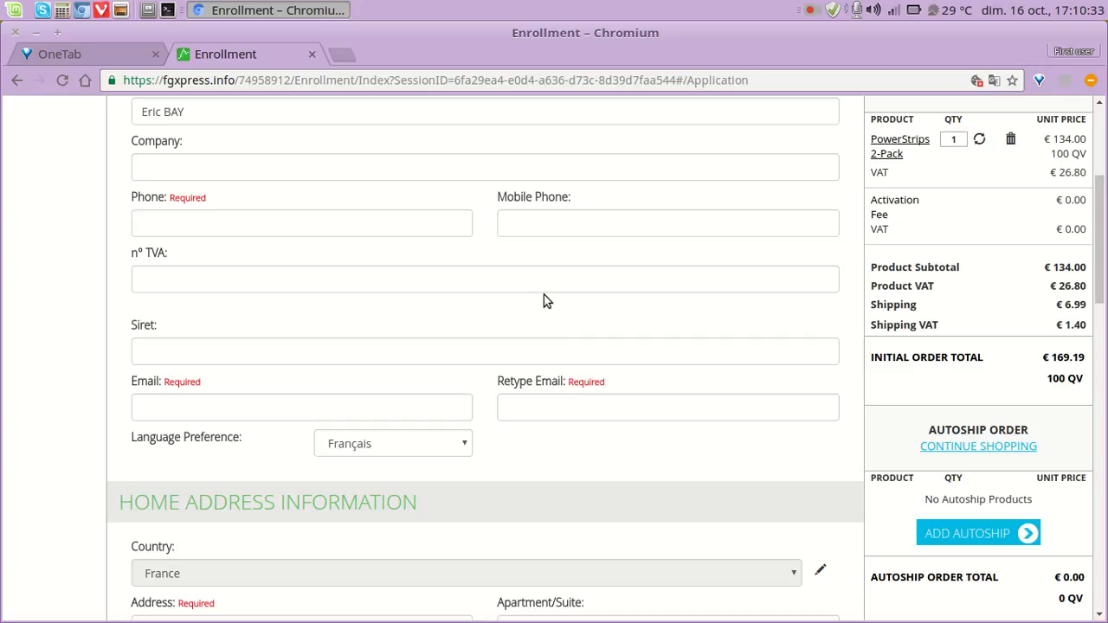
scroll(558, 271, "down", 3)
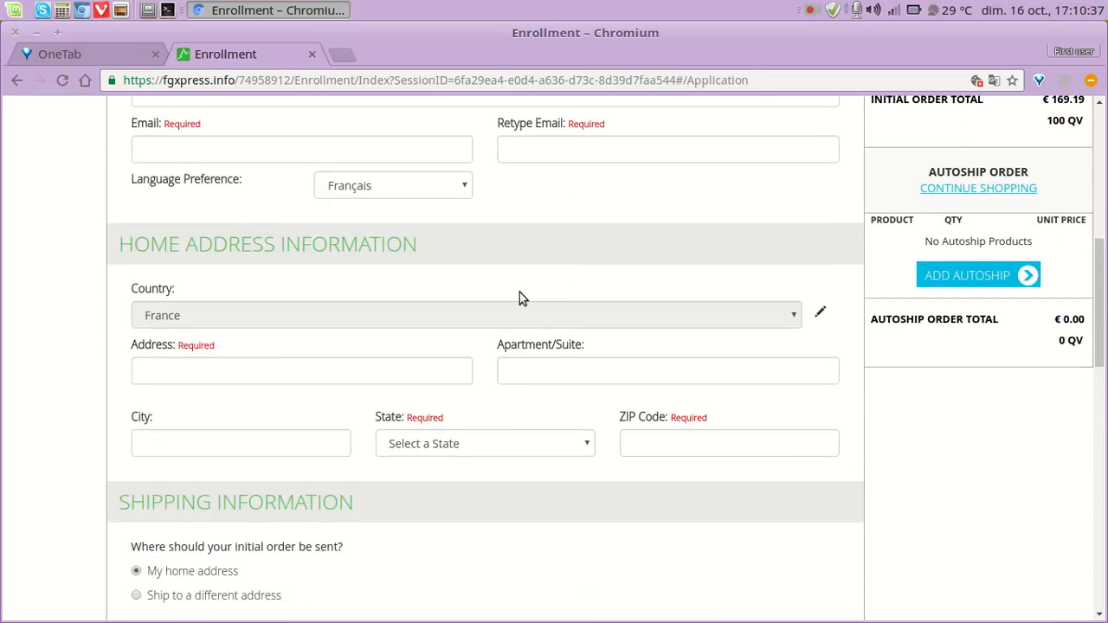
scroll(519, 297, "down", 2)
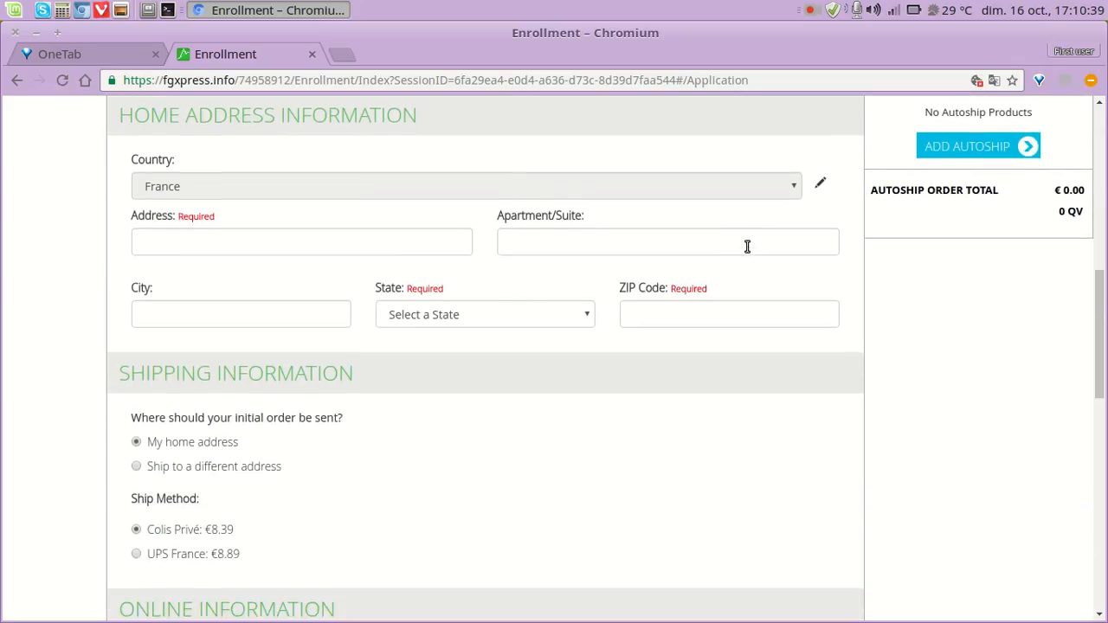
scroll(673, 354, "down", 3)
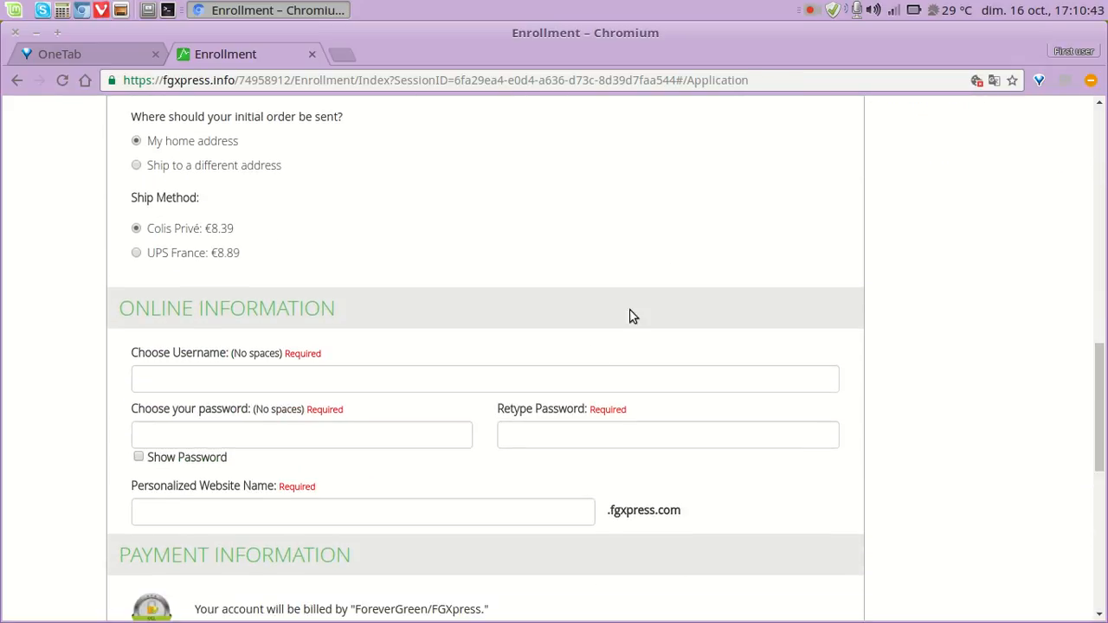
left_click(181, 513)
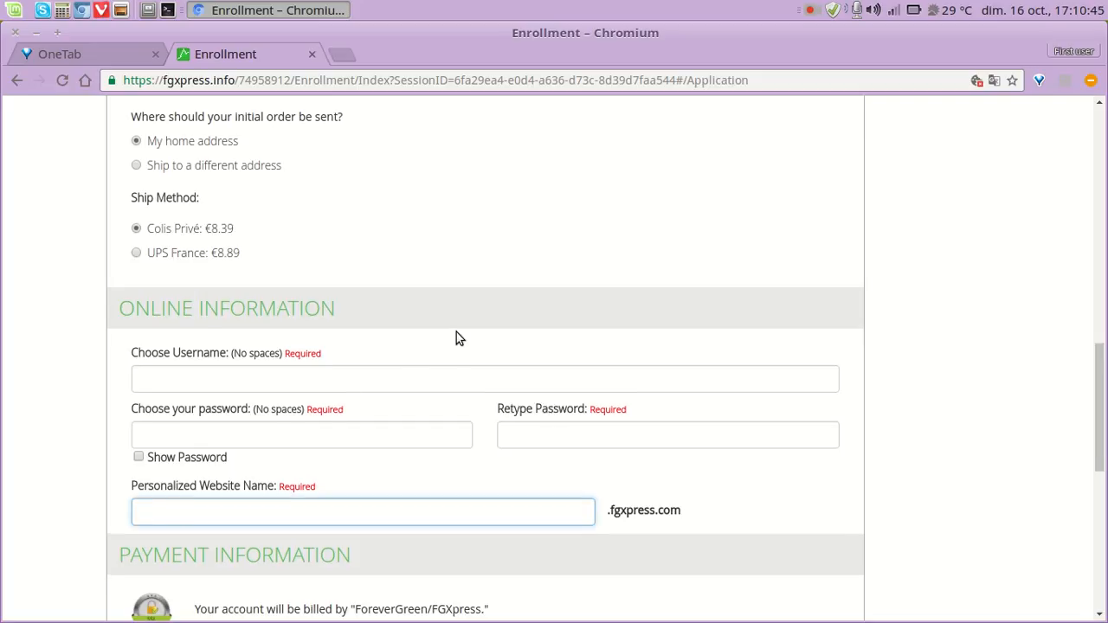
scroll(456, 332, "down", 3)
scroll(457, 332, "down", 3)
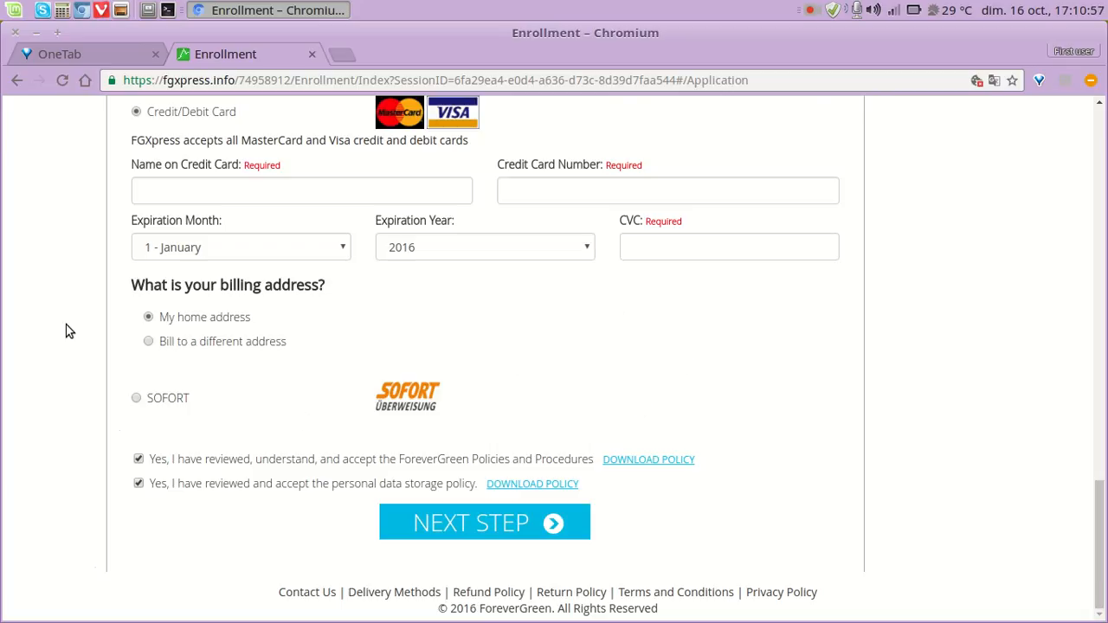
Check the enroller's name and ID in the header of the enrollment page
scroll(84, 289, "up", 6)
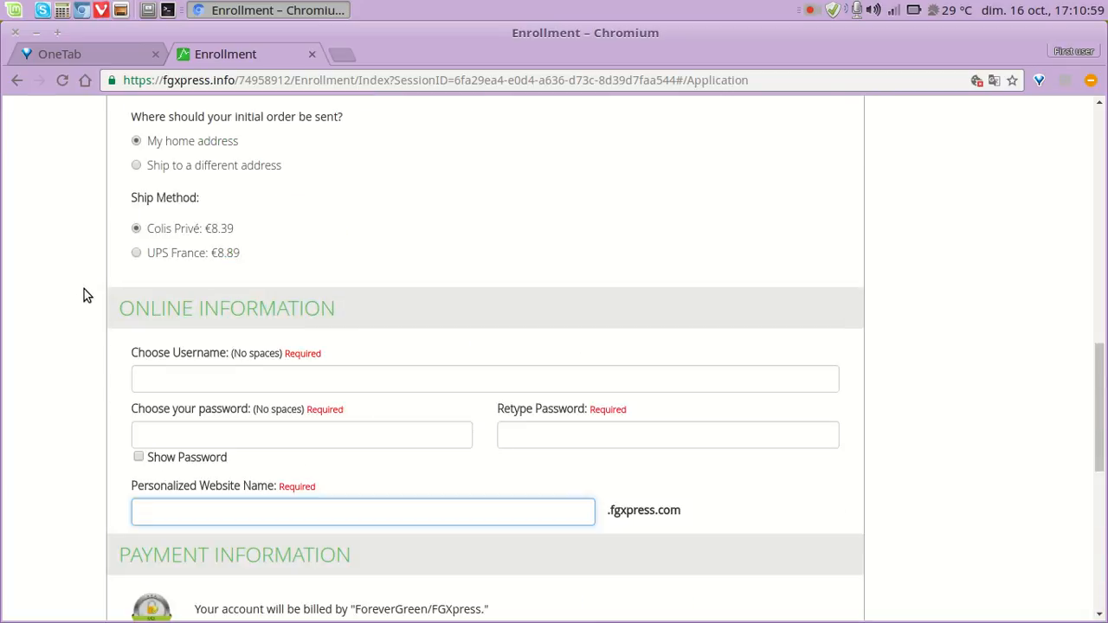
scroll(84, 290, "up", 12)
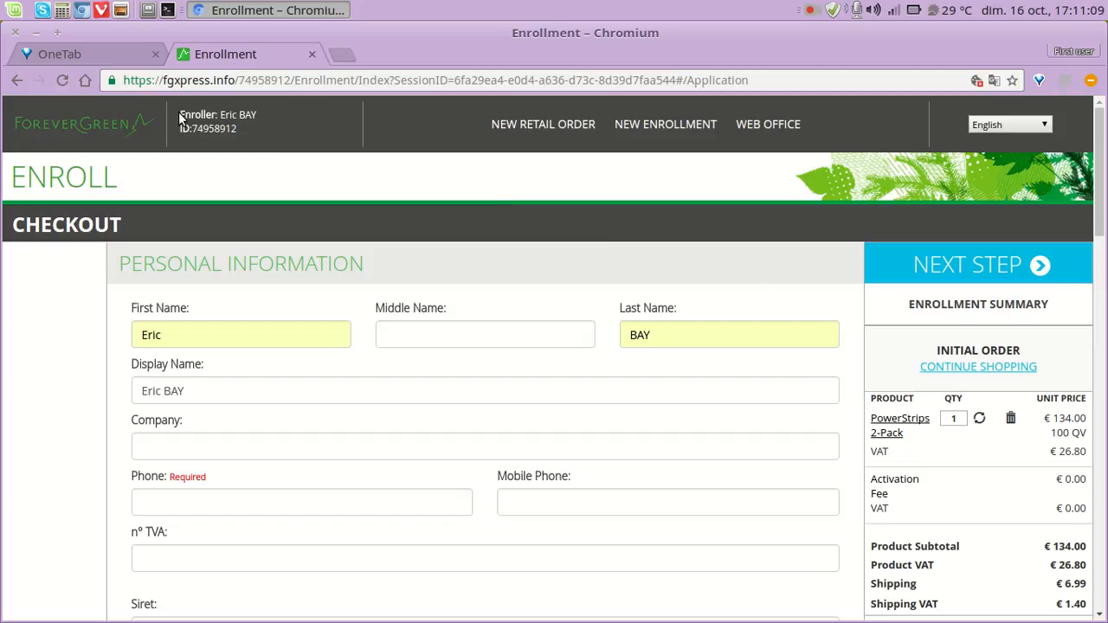
left_click_drag(180, 114, 265, 132)
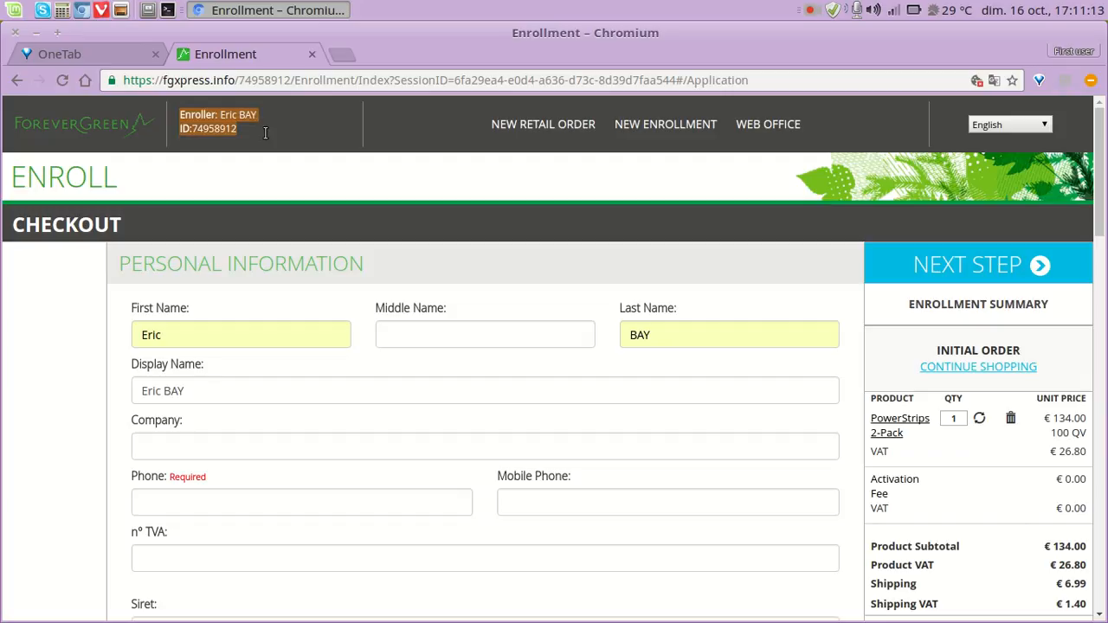
left_click(265, 132)
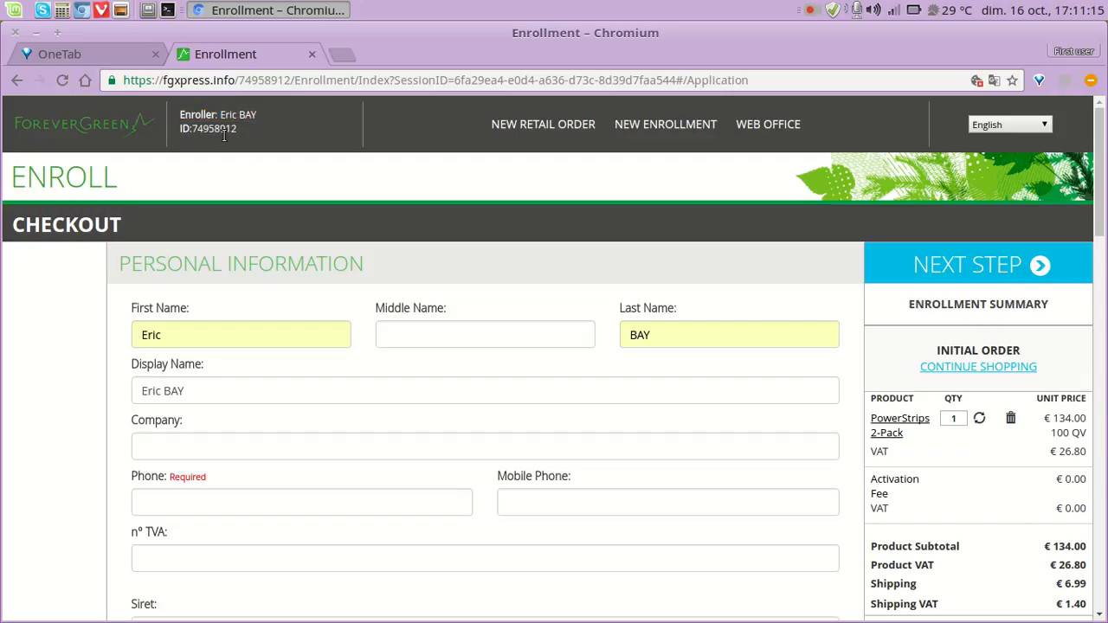